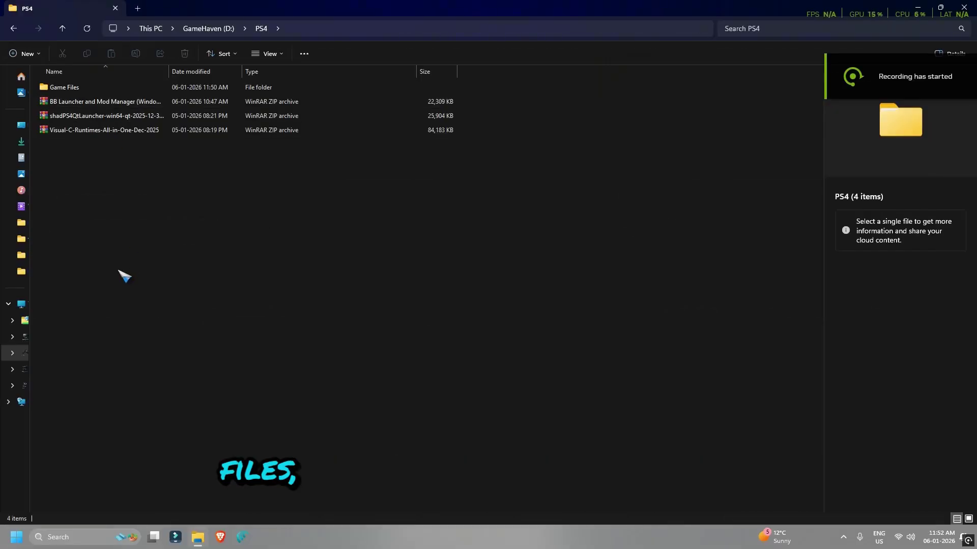
Extract the Visual-C-Runtimes-All-in-One-Dec-2025 archive into its own folder and open it
drag(85, 223, 79, 86)
click(234, 273)
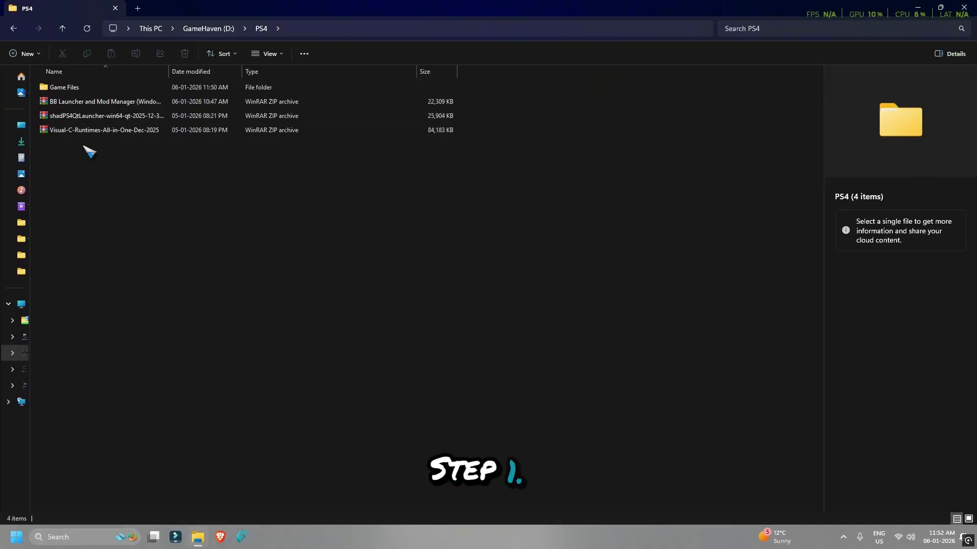
click(87, 130)
right_click(87, 130)
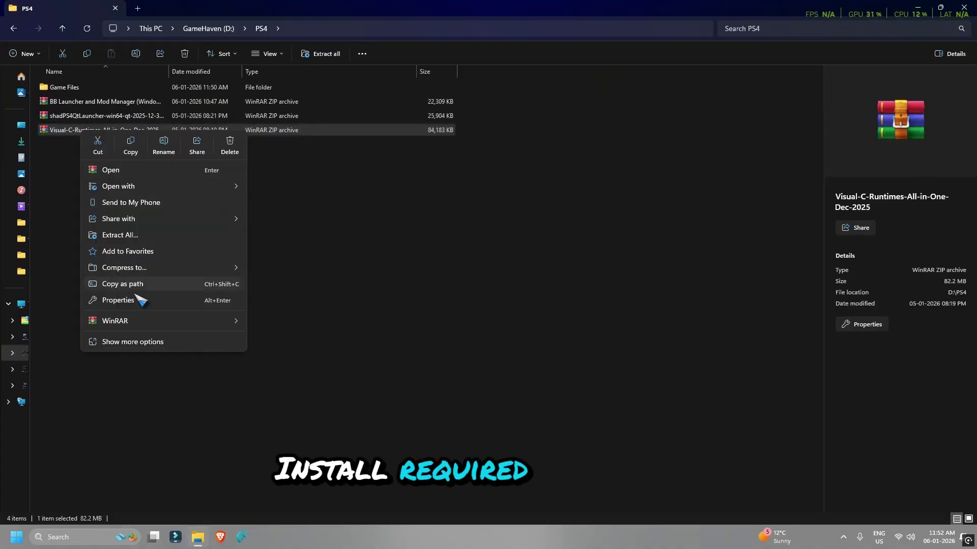
mouse_move(128, 322)
click(309, 355)
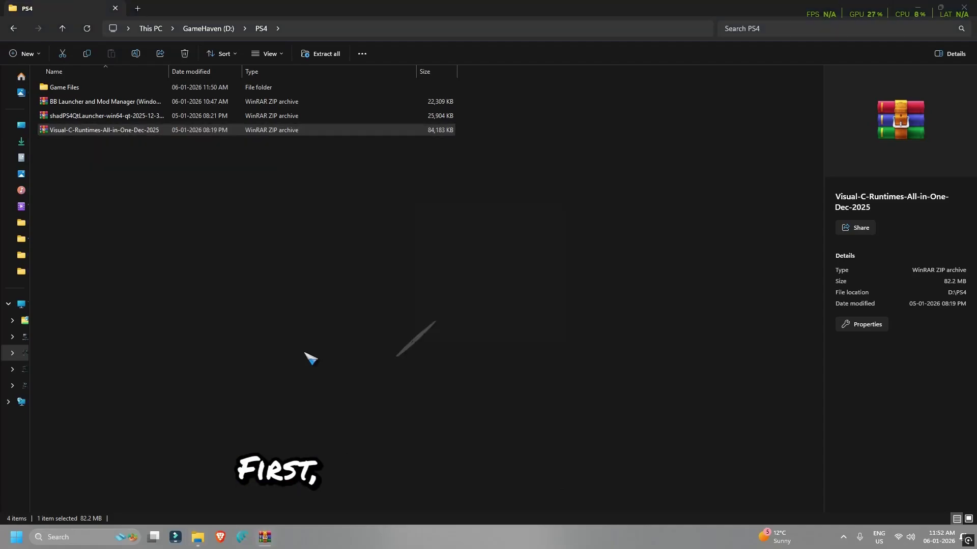
double_click(83, 101)
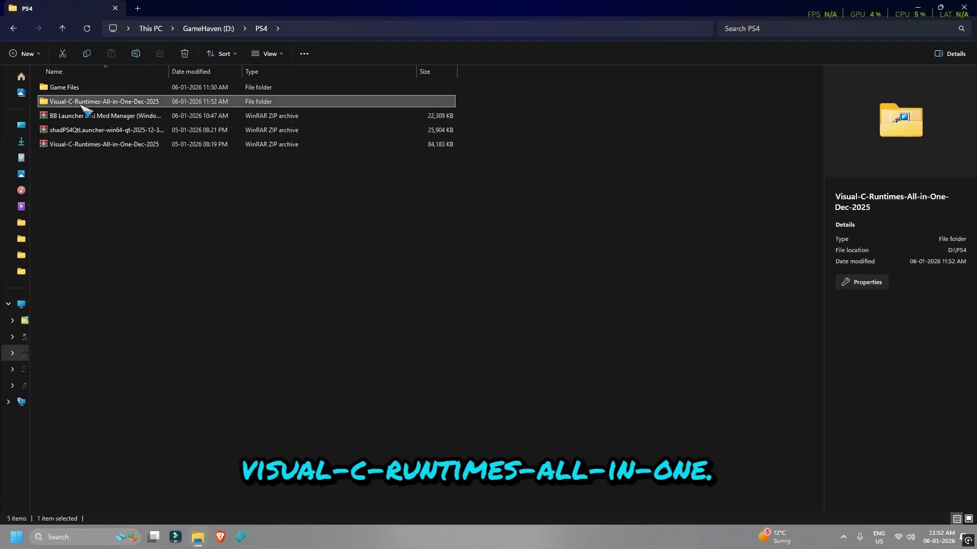
Run install_all and approve every Visual C++ runtime installer prompt, from 2005 through v14
click(65, 87)
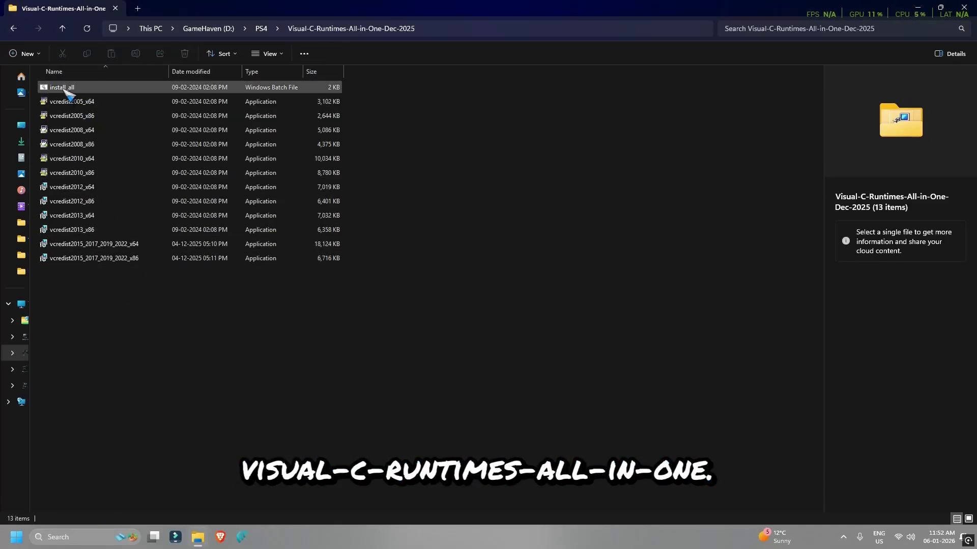
double_click(105, 92)
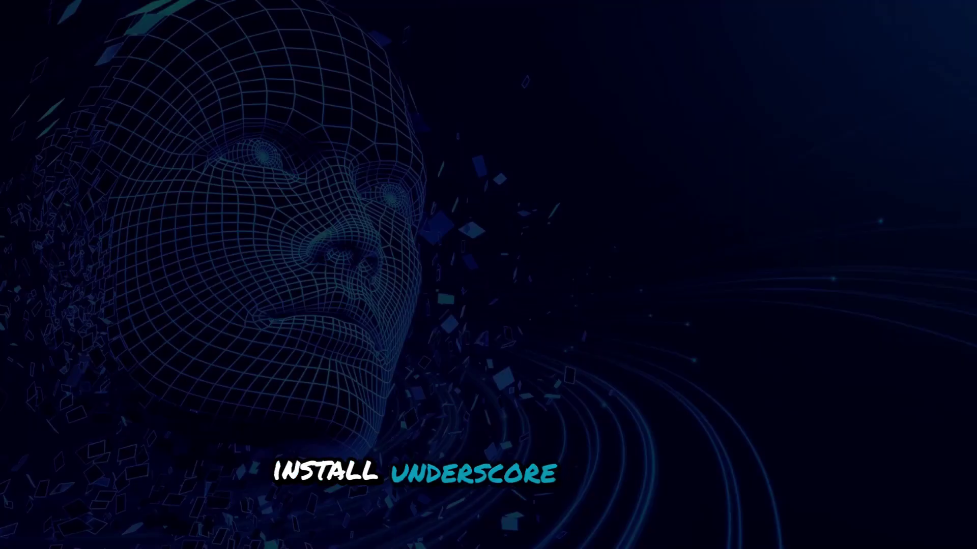
click(437, 355)
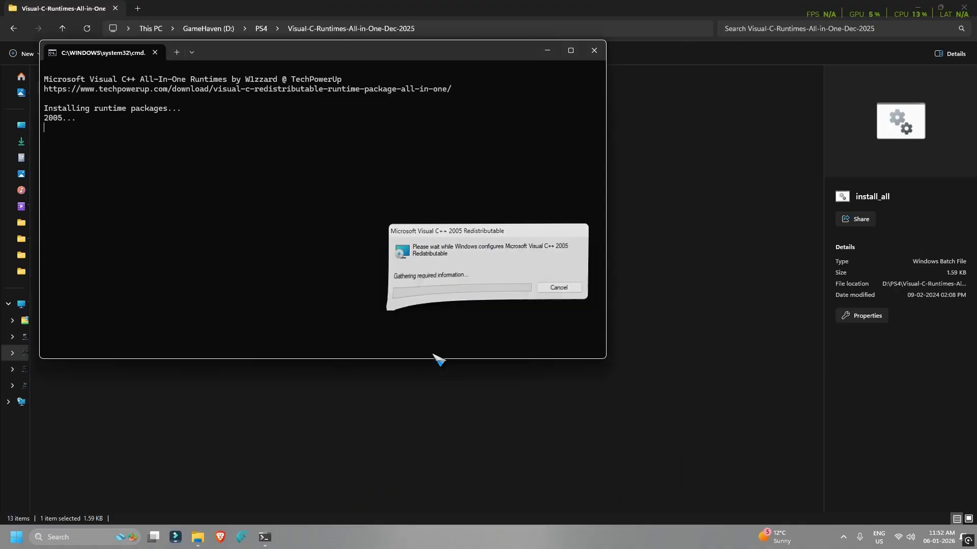
click(433, 355)
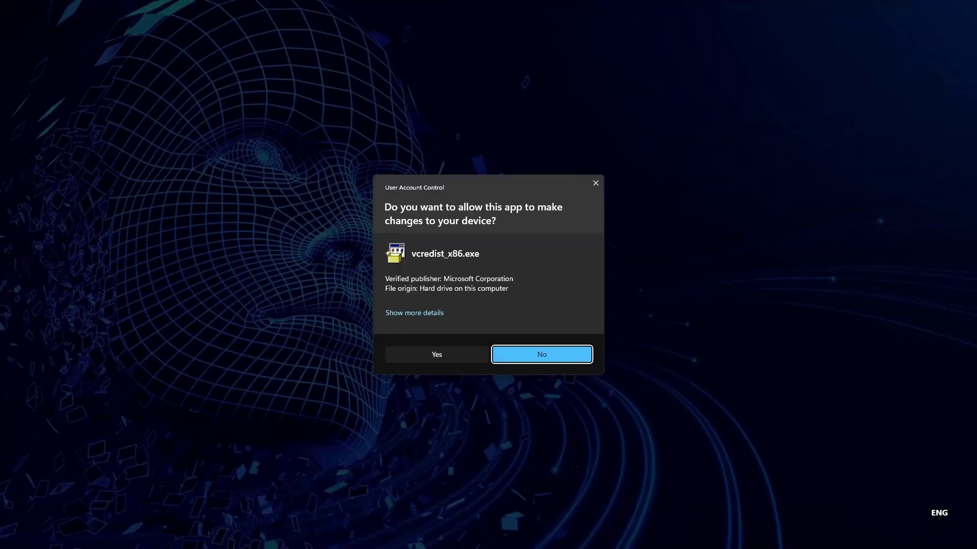
click(436, 355)
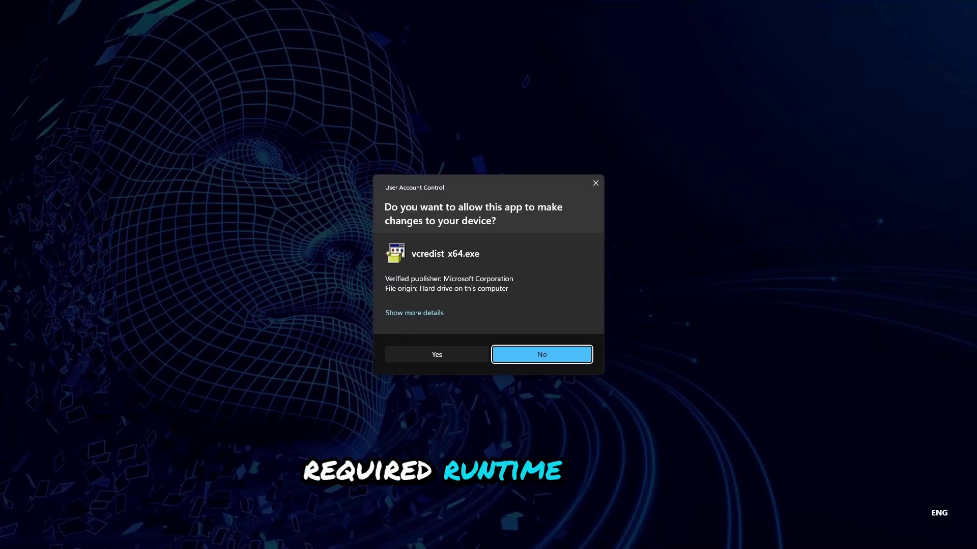
click(427, 356)
click(440, 355)
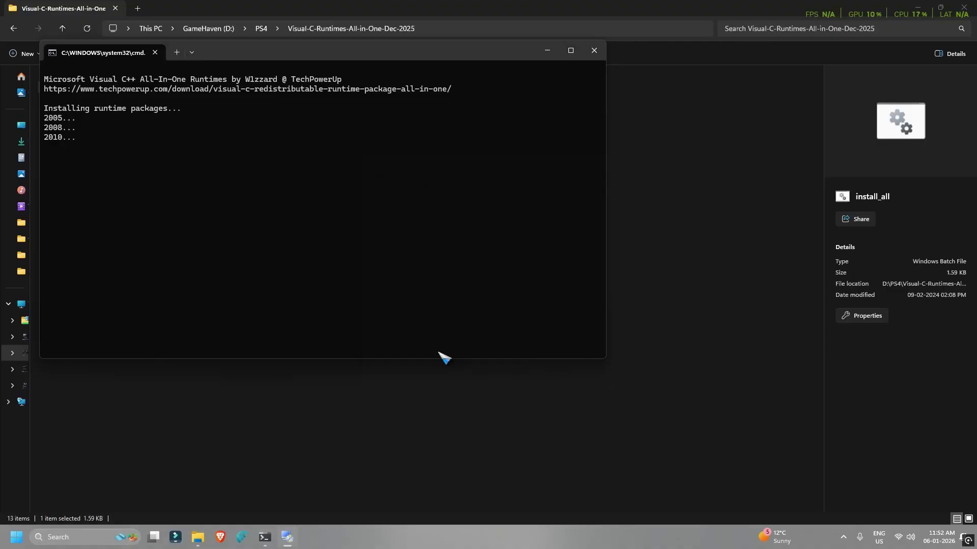
click(441, 352)
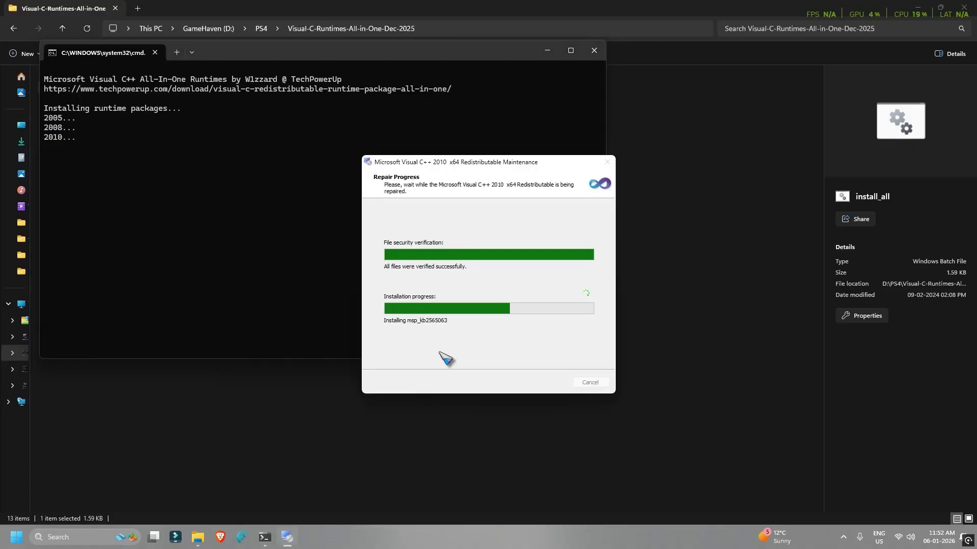
click(442, 356)
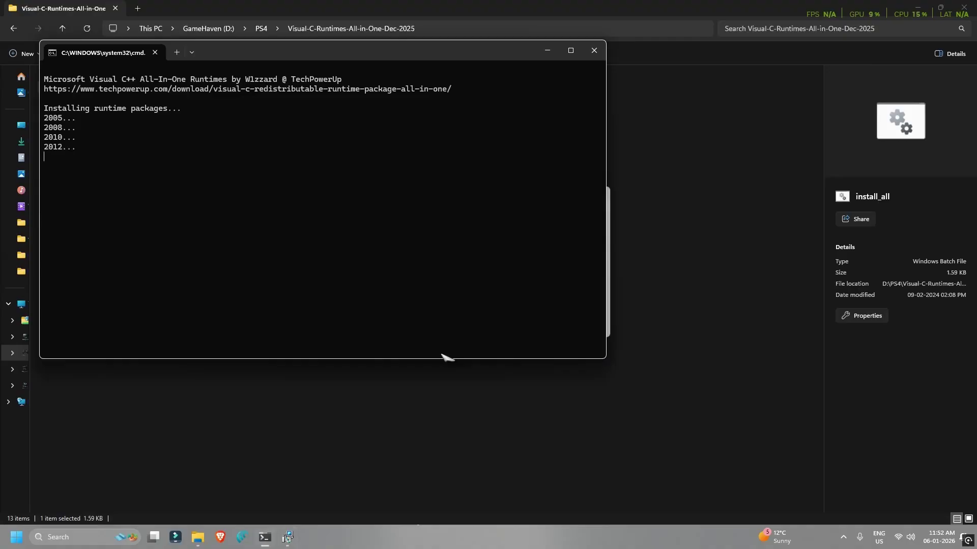
click(443, 355)
click(442, 356)
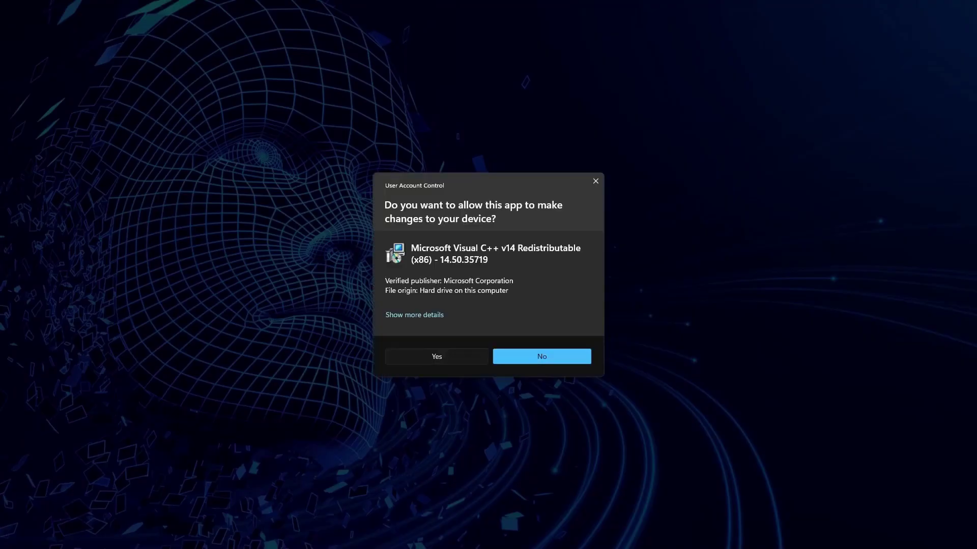
click(444, 357)
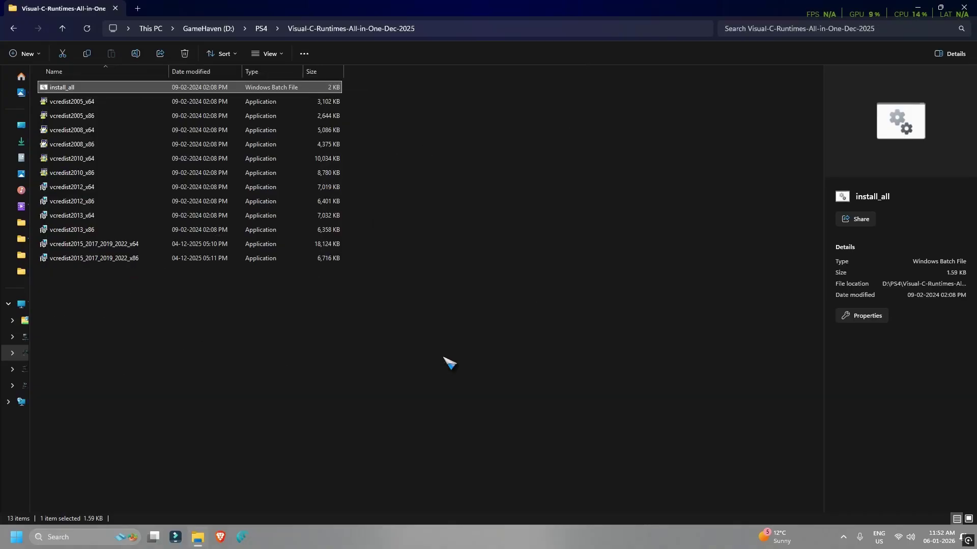
click(484, 314)
Permanently delete the extracted Visual-C-Runtimes folder from the PS4 folder
click(14, 29)
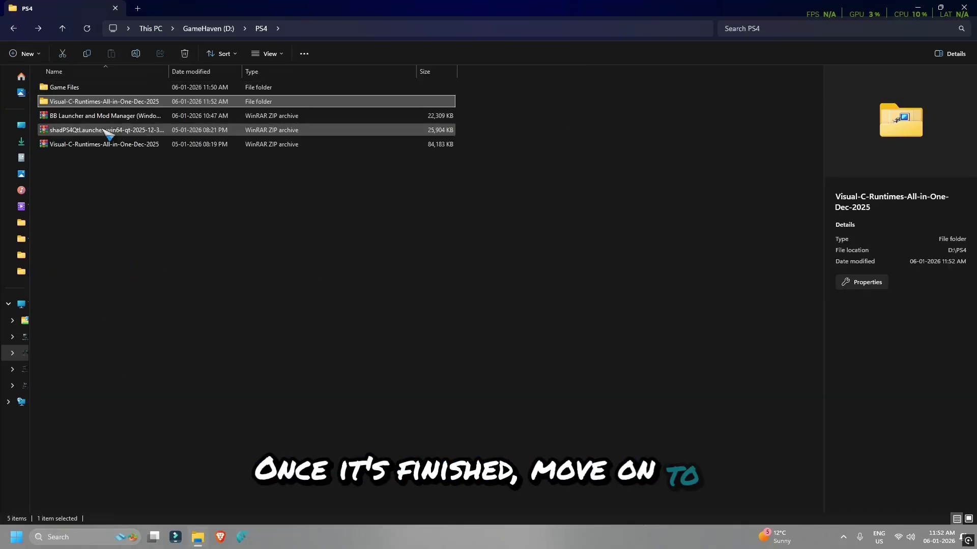
key(shift+Delete)
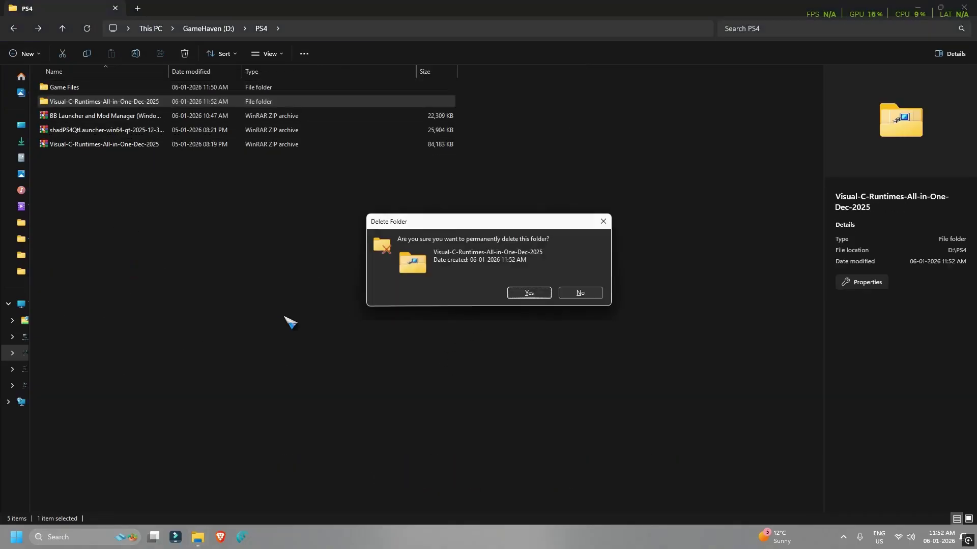
key(Return)
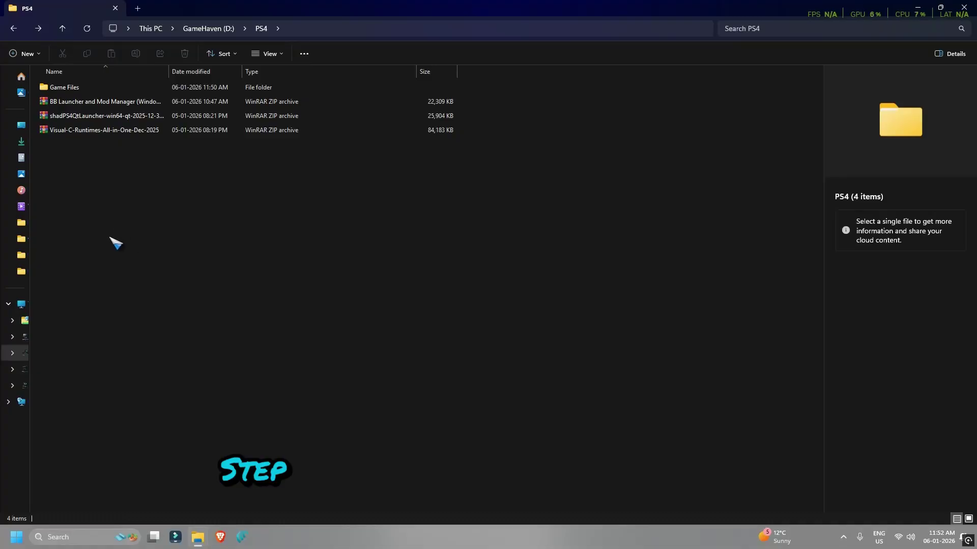
Extract the BB Launcher archive into its own folder and select the BB_Launcher application inside
click(76, 103)
right_click(75, 104)
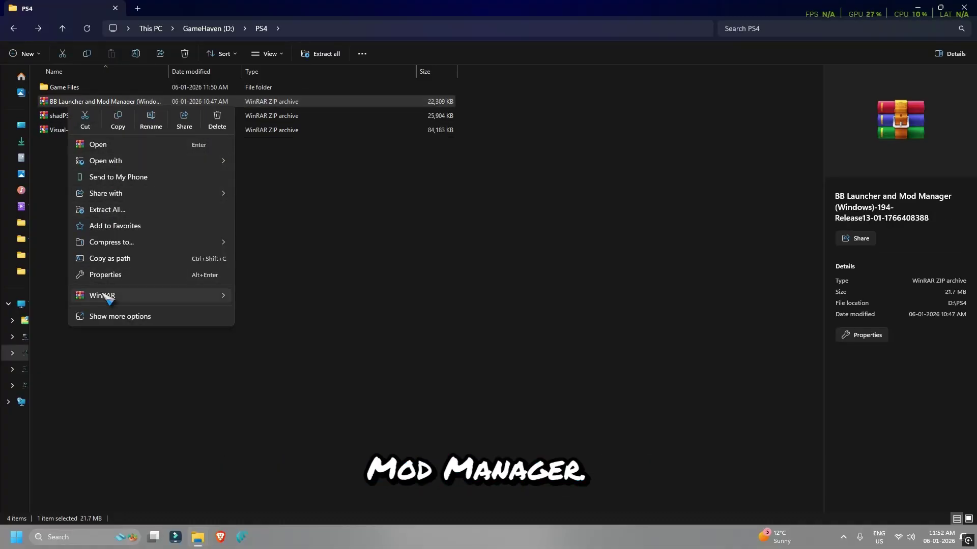
mouse_move(102, 296)
click(260, 328)
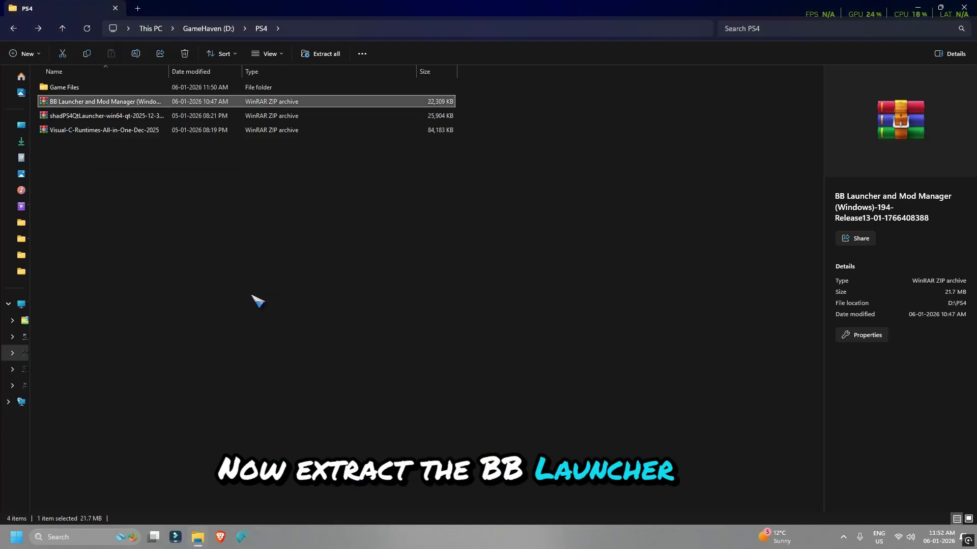
double_click(97, 88)
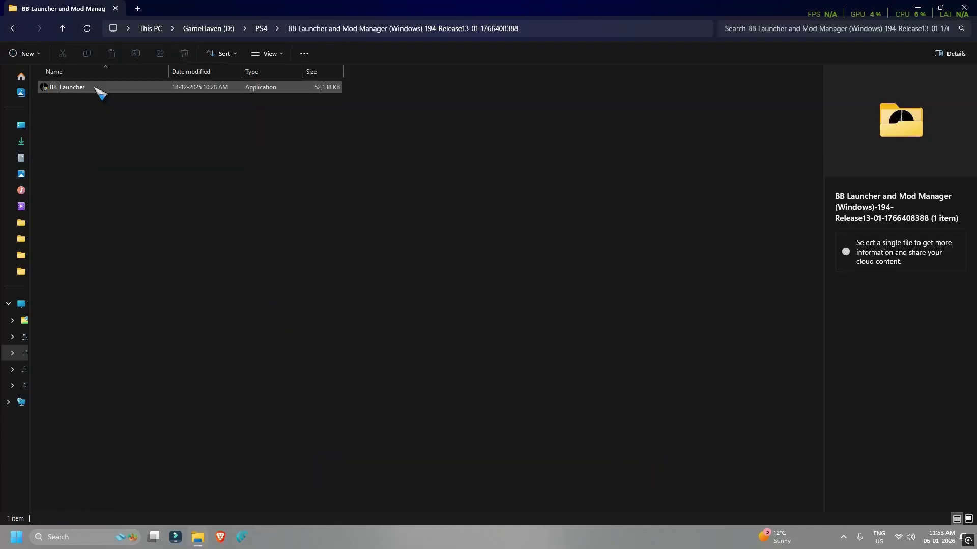
click(60, 89)
Launch BB_Launcher, dismiss the missing-build and version-list notices, and bring up Manage Builds
double_click(60, 88)
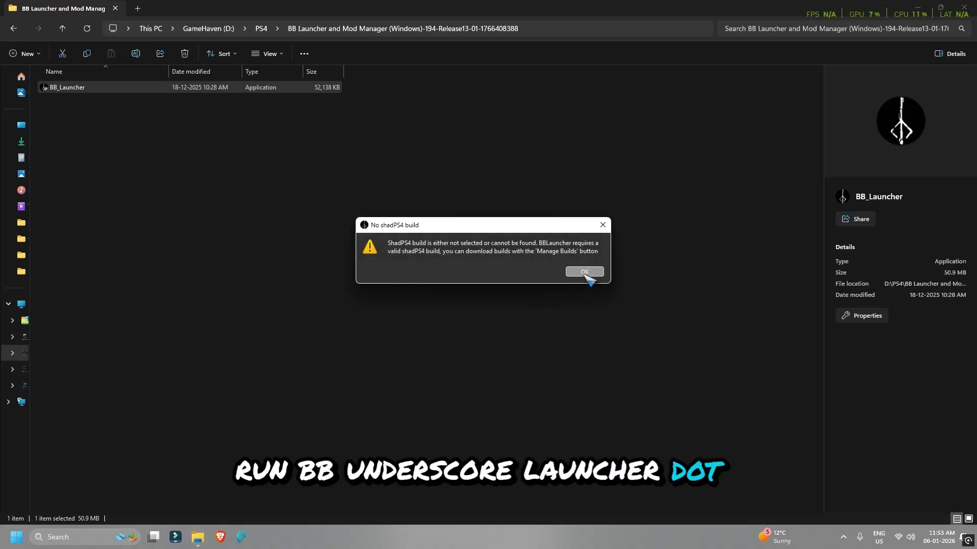
click(586, 273)
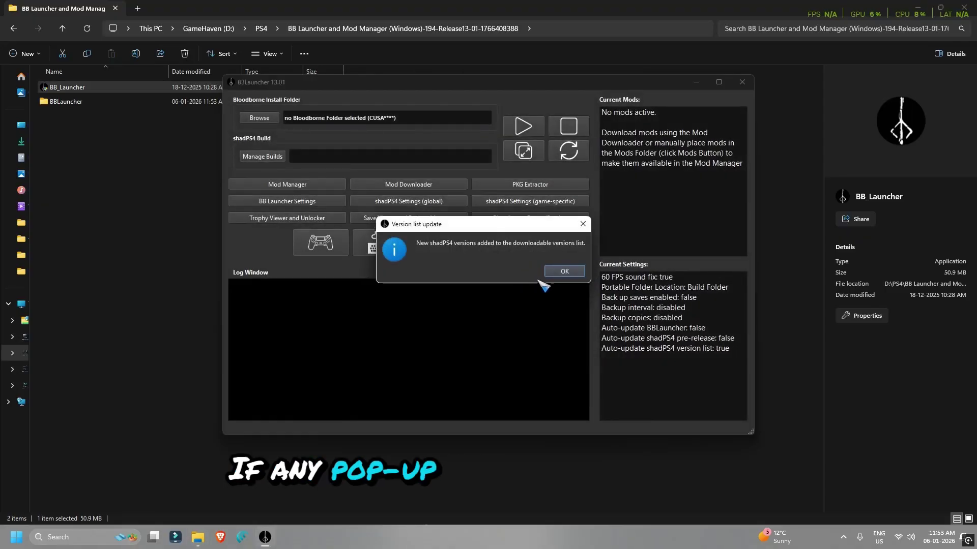
click(562, 271)
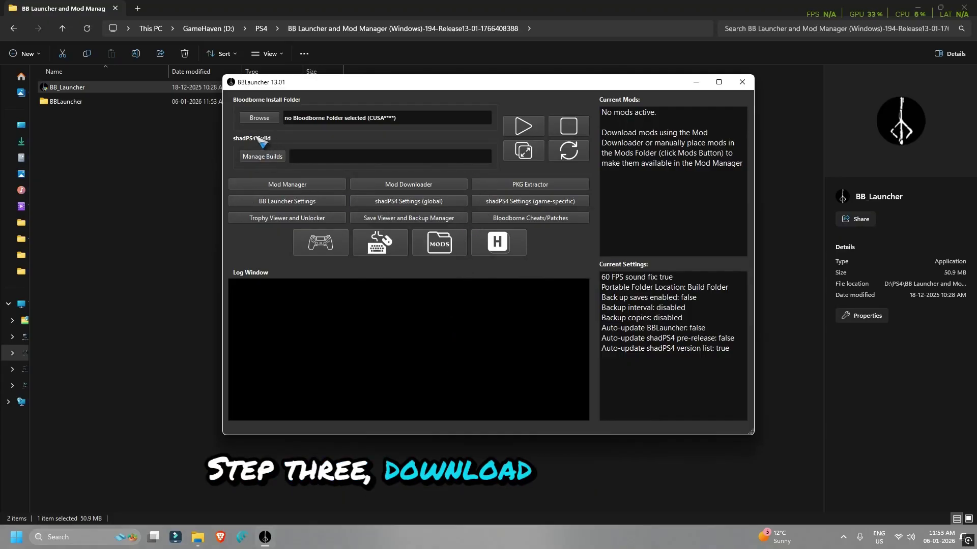
click(262, 157)
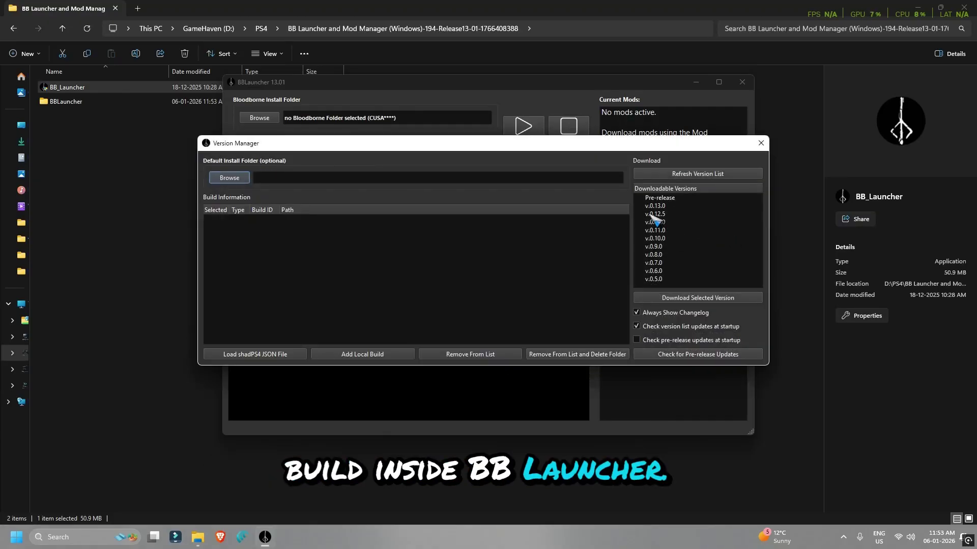
Download the Pre-release shadPS4 build into the BBLauncher folder
click(662, 198)
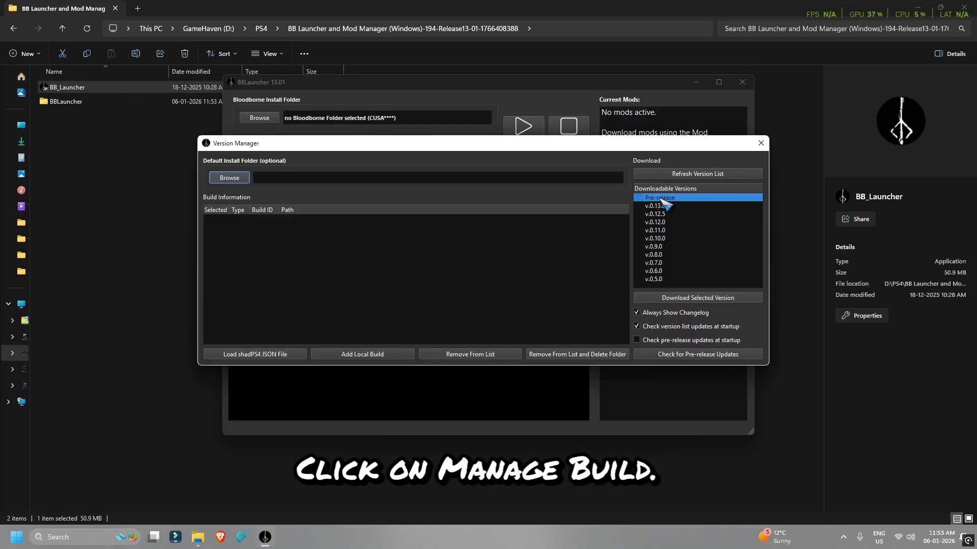
click(700, 299)
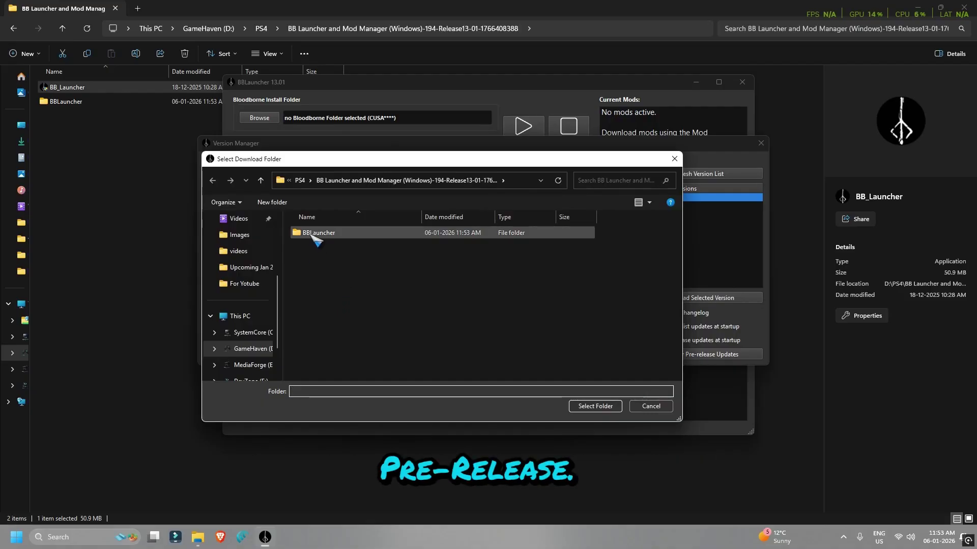
double_click(310, 234)
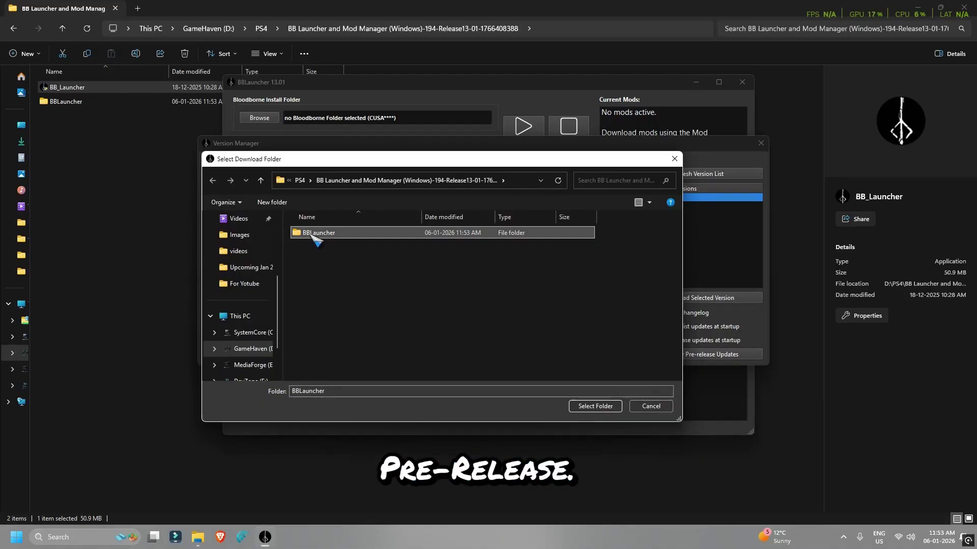
click(599, 406)
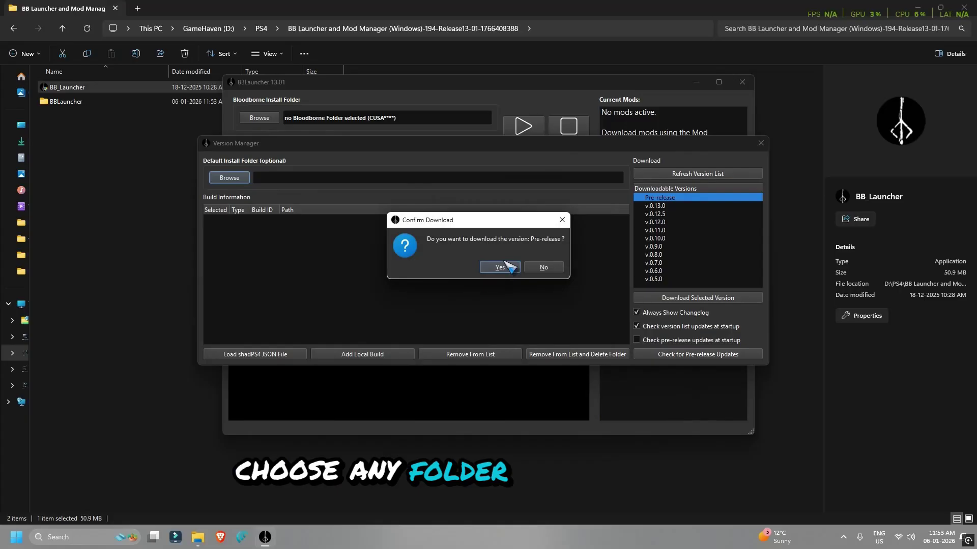
click(502, 269)
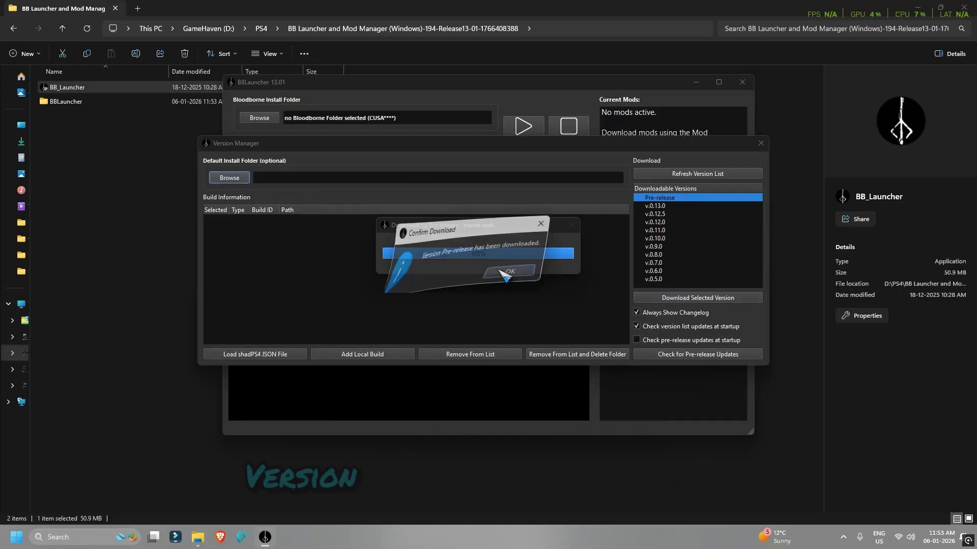
click(526, 266)
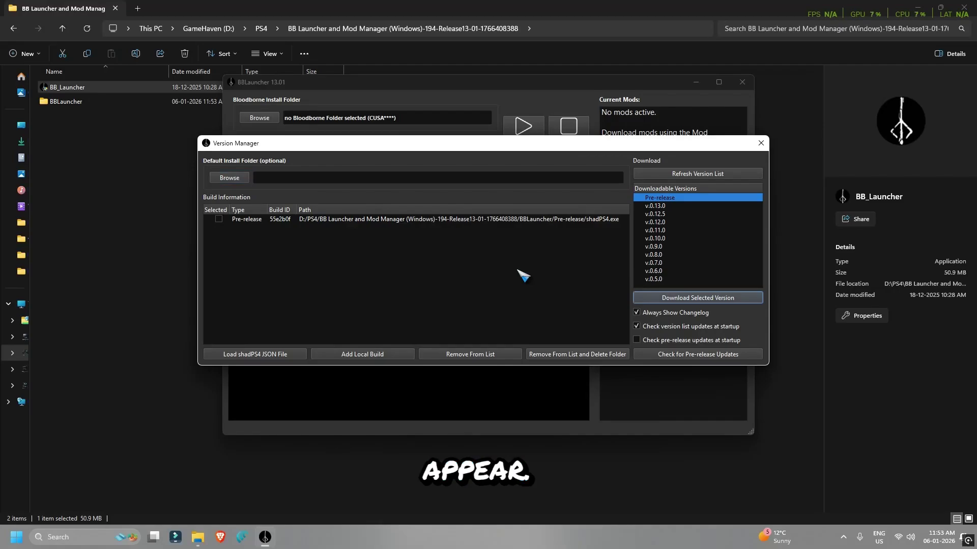
Mark the Pre-release build as the selected one and close the Version Manager
click(219, 219)
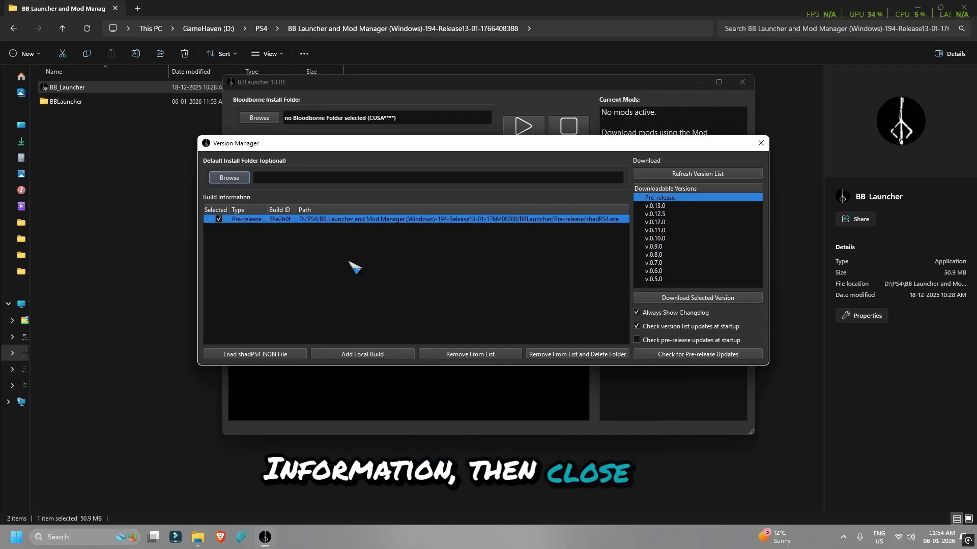
click(221, 221)
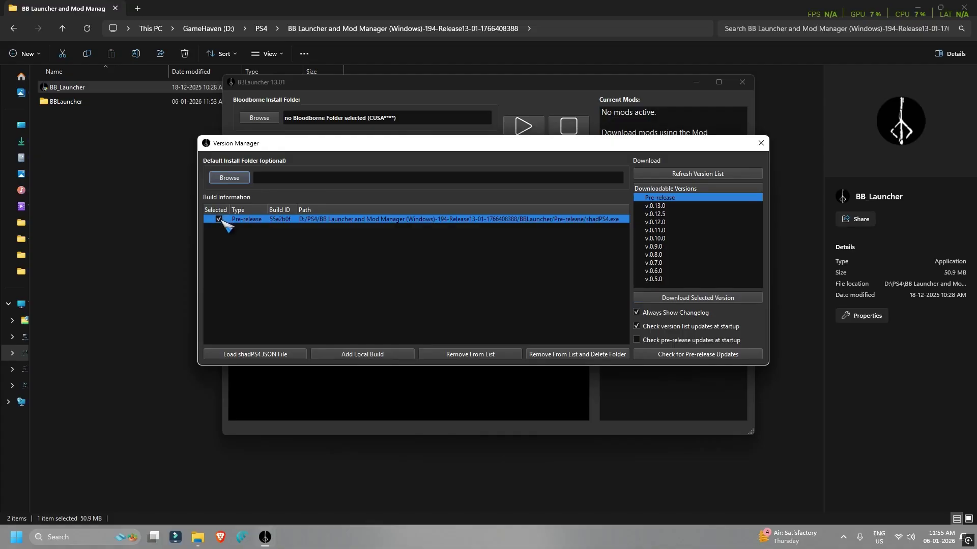
click(761, 143)
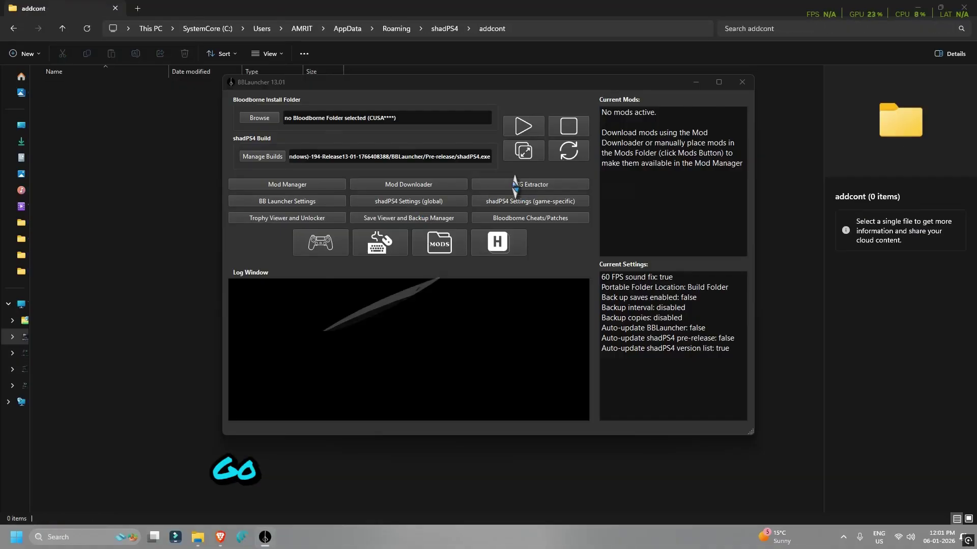
In PKG Extractor, choose CUSA00900-USA-Game-PS4.pkg from D:/PS4/Game Files as the package
click(515, 185)
click(604, 221)
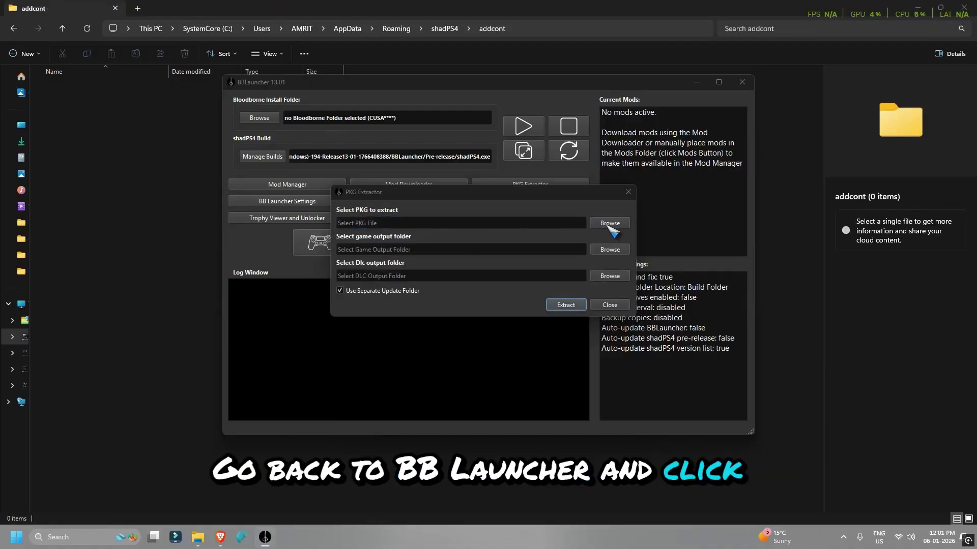
scroll(387, 357, down, 5)
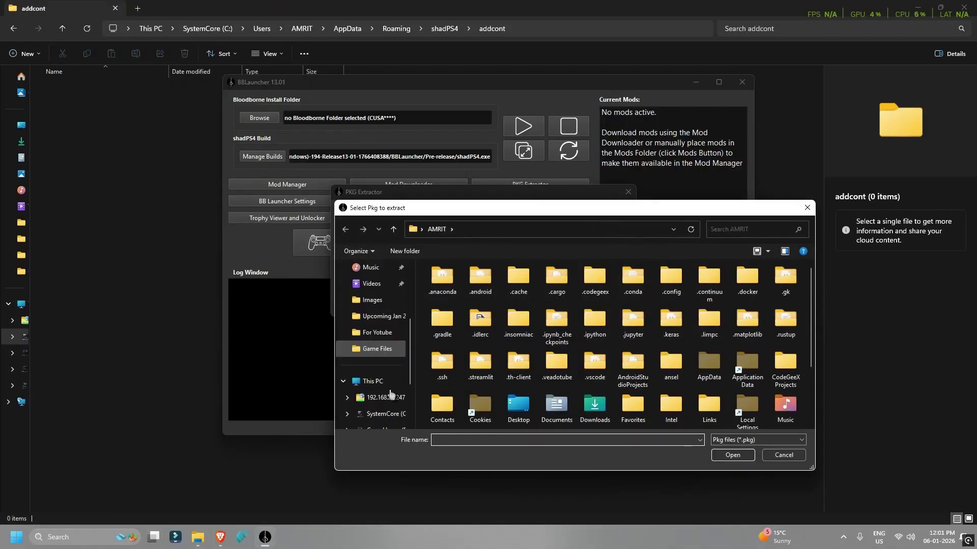
click(384, 349)
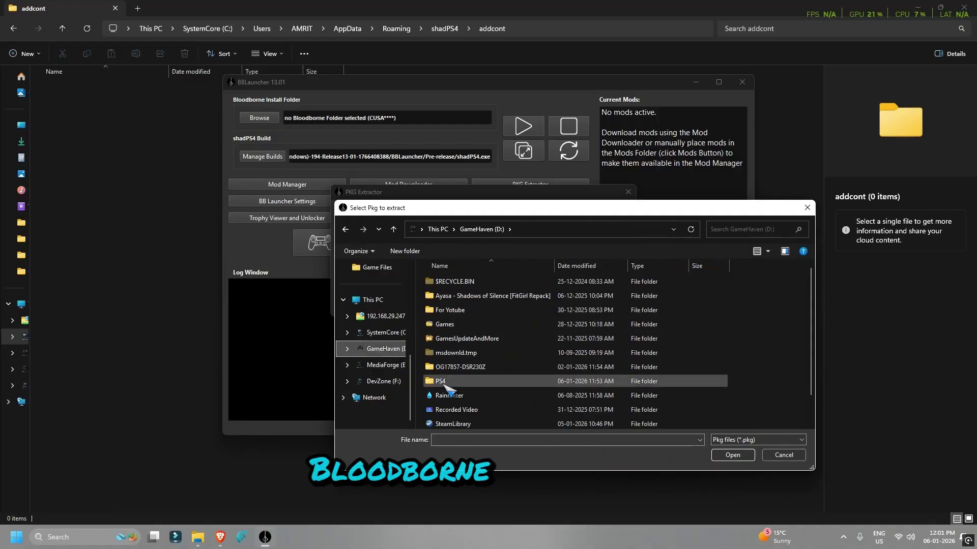
double_click(443, 384)
double_click(452, 297)
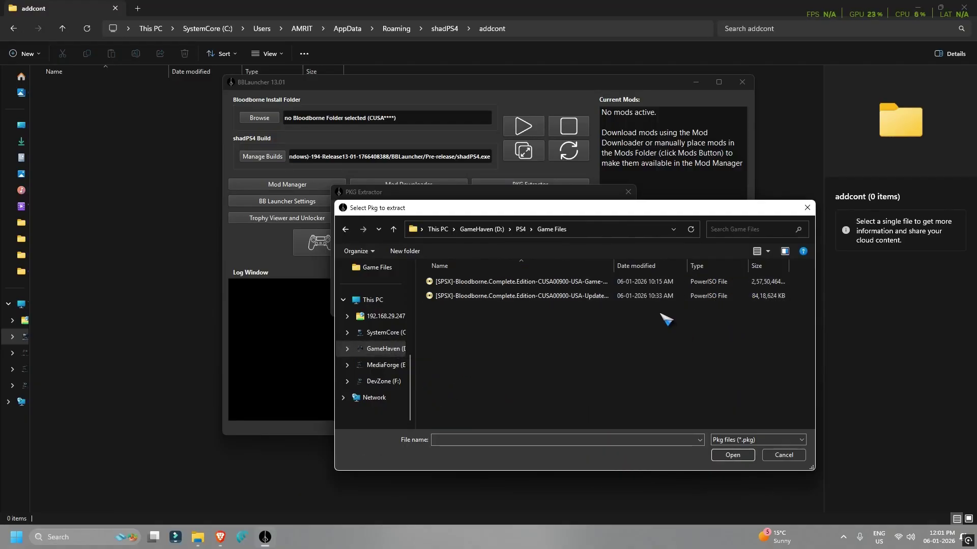
scroll(665, 319, up, 2)
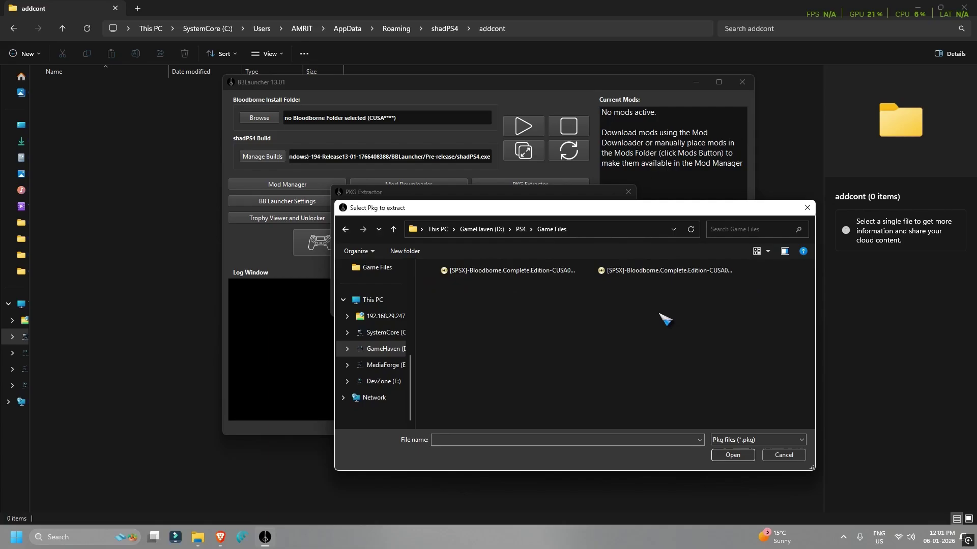
click(509, 275)
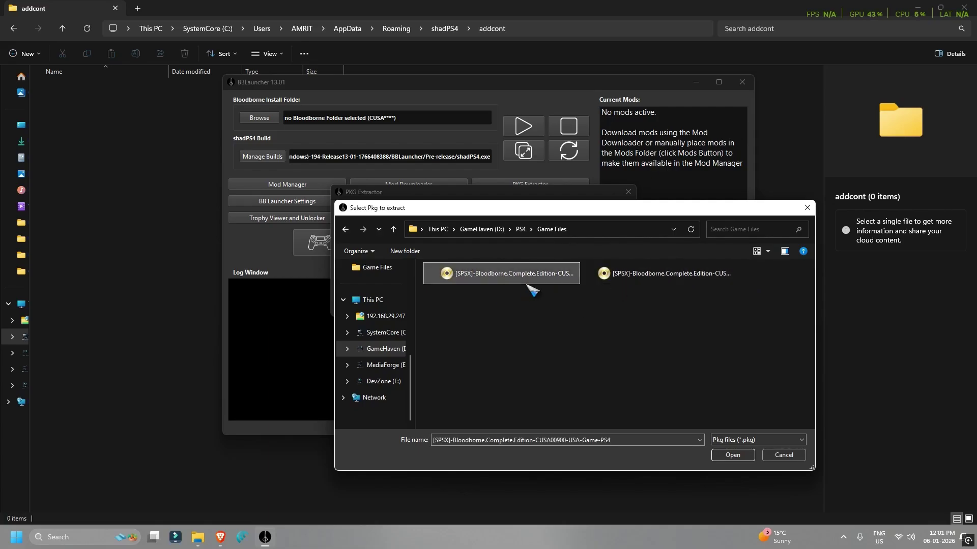
click(732, 456)
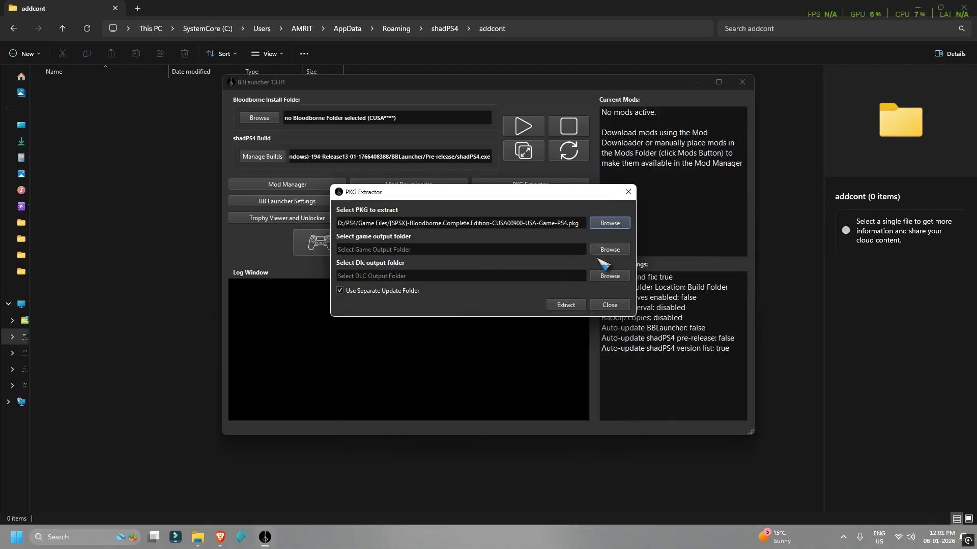
Set D:/PS4/Game Files as the game output folder
click(608, 250)
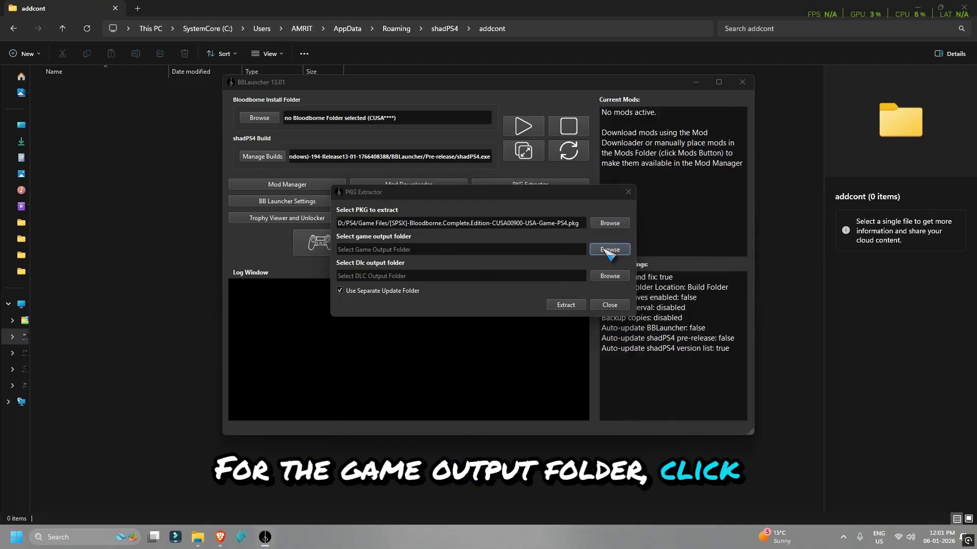
scroll(384, 346, down, 3)
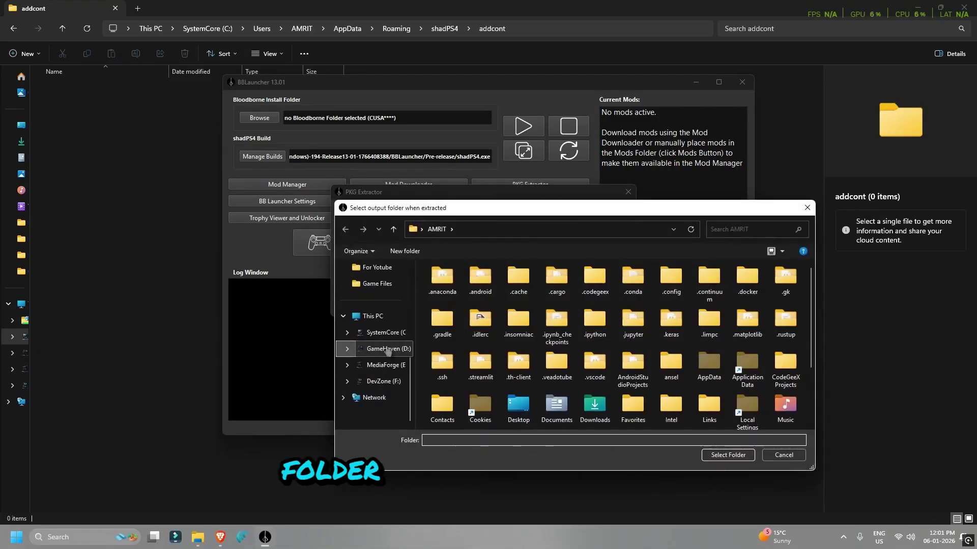
click(387, 349)
double_click(440, 381)
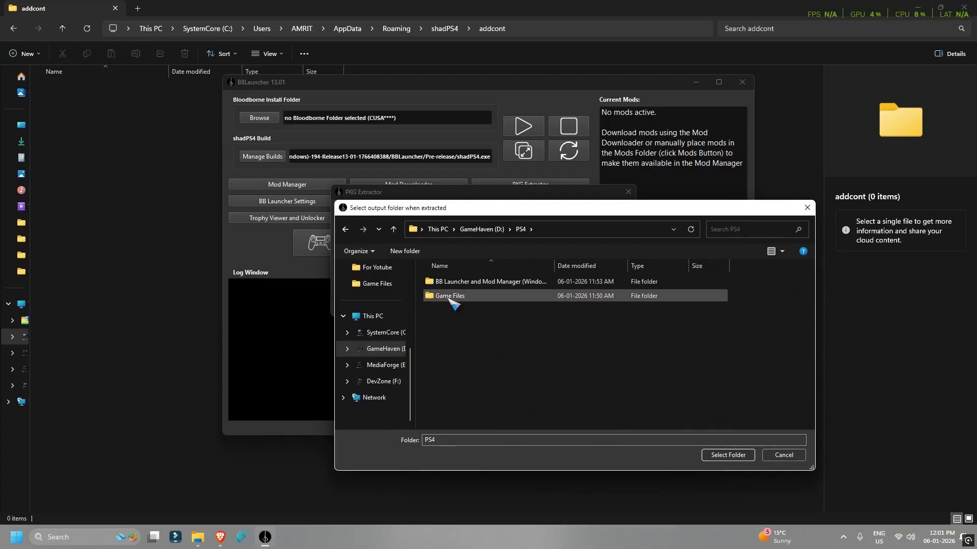
double_click(450, 296)
click(727, 454)
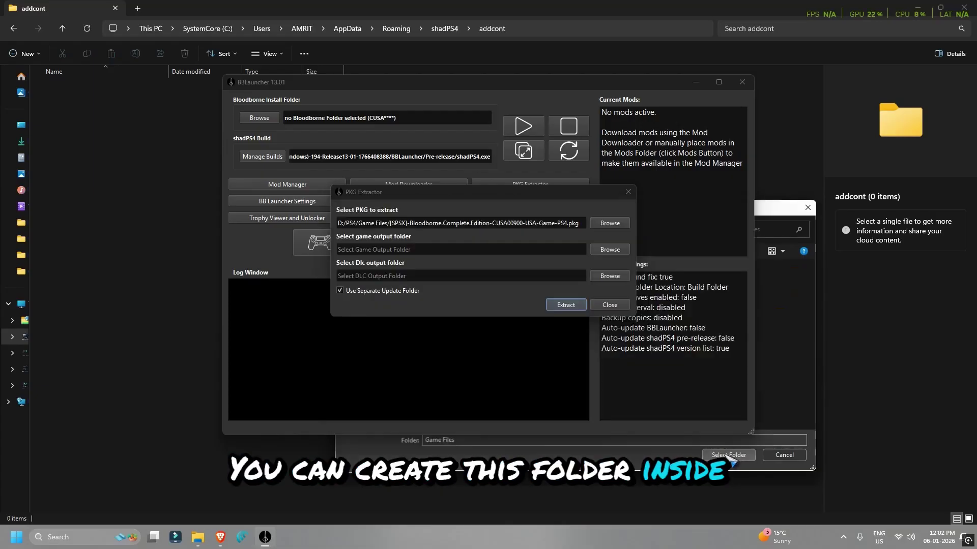
Enter the shadPS4 addcont path in the DLC output-folder picker
click(610, 275)
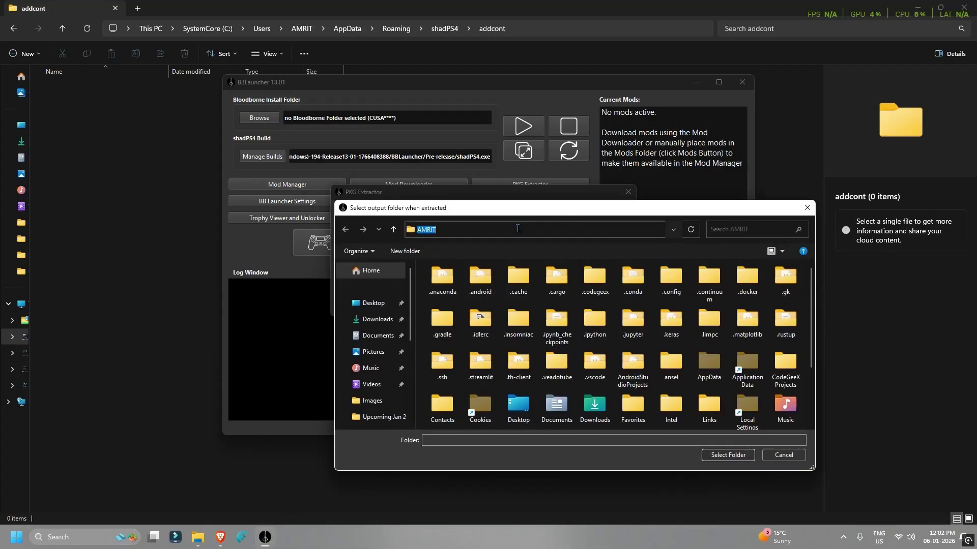
key(Return)
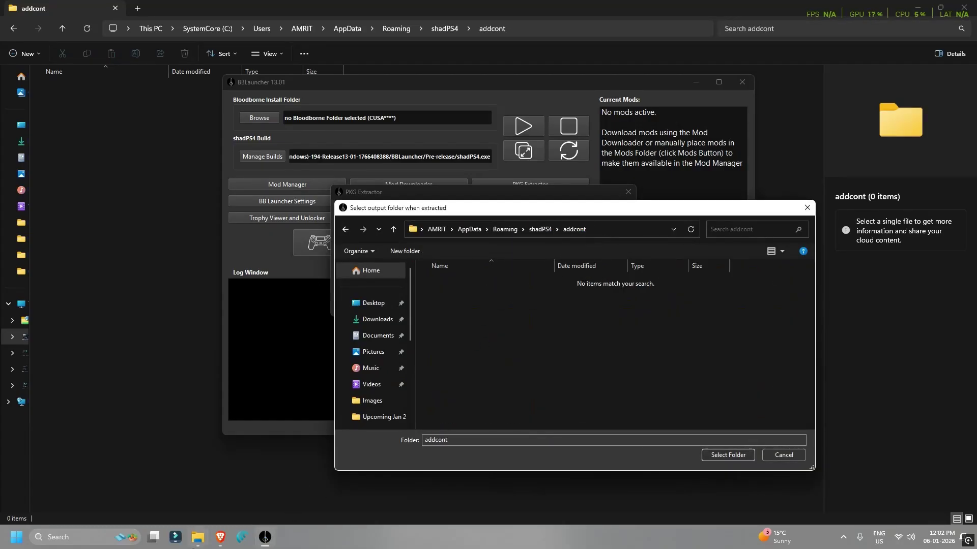
mouse_move(200, 539)
click(170, 483)
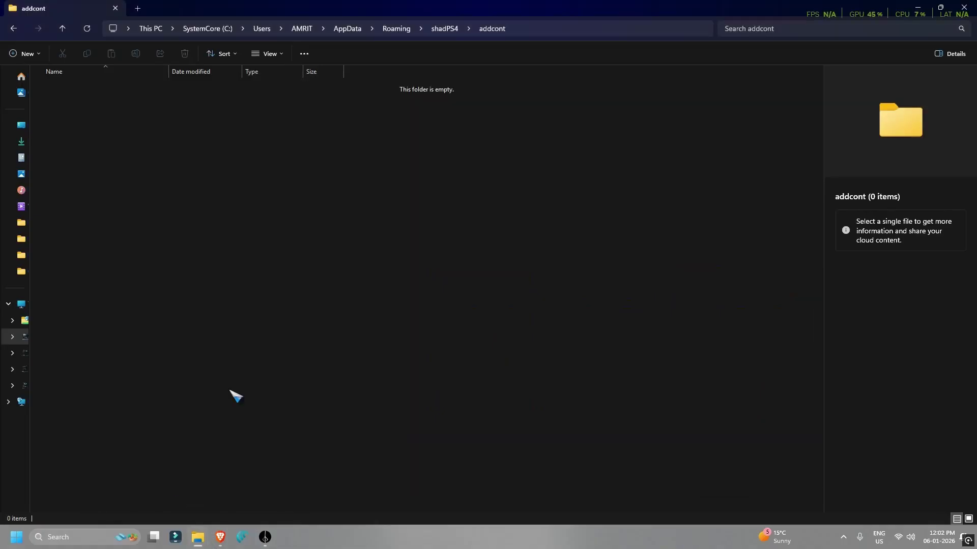
In File Explorer, go up to Roaming and open the shadPS4 folder
click(391, 29)
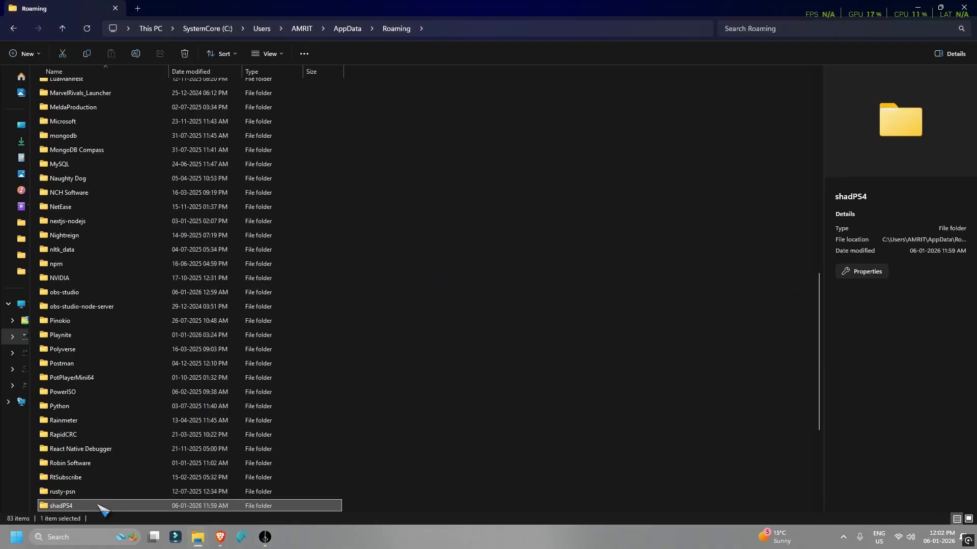
click(476, 284)
right_click(476, 284)
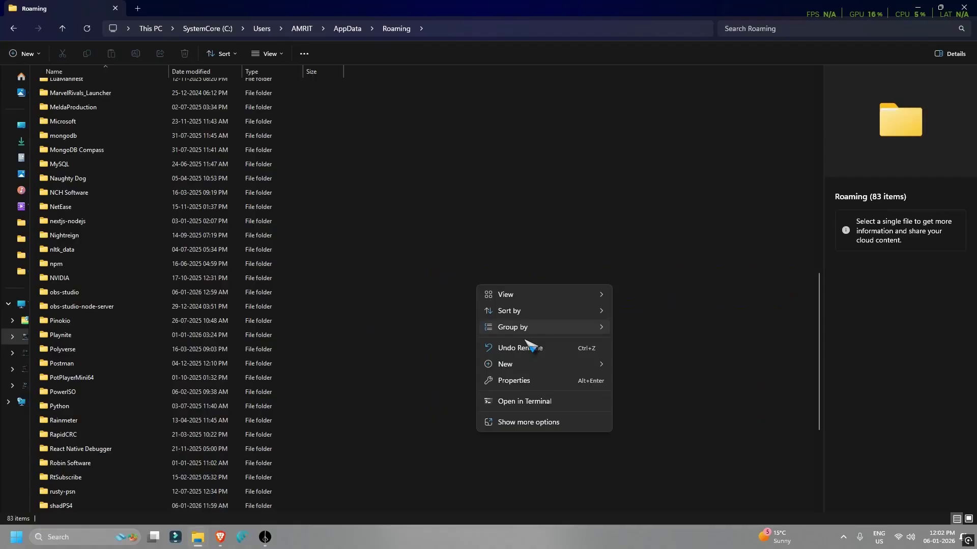
mouse_move(517, 364)
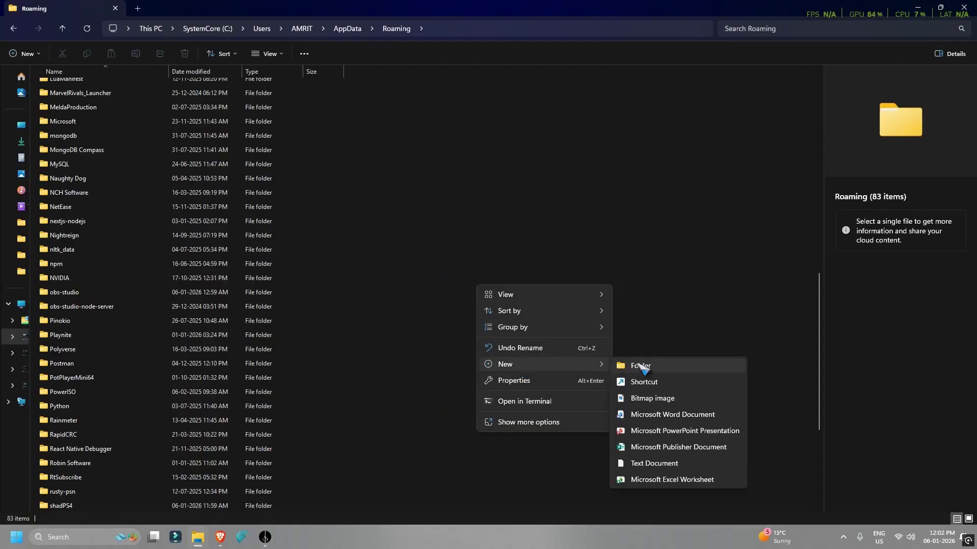
click(64, 505)
double_click(61, 506)
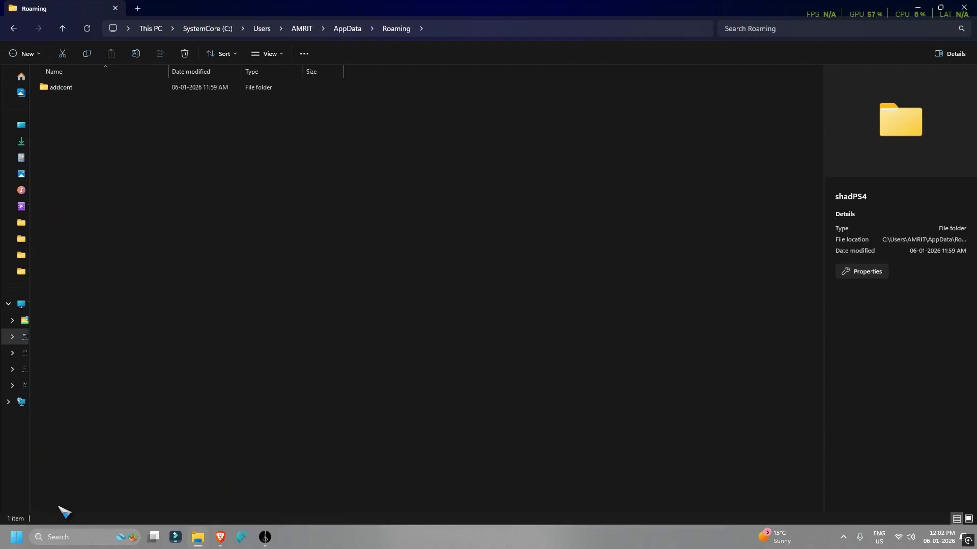
Open the empty addcont folder inside shadPS4 and view its full path
right_click(202, 206)
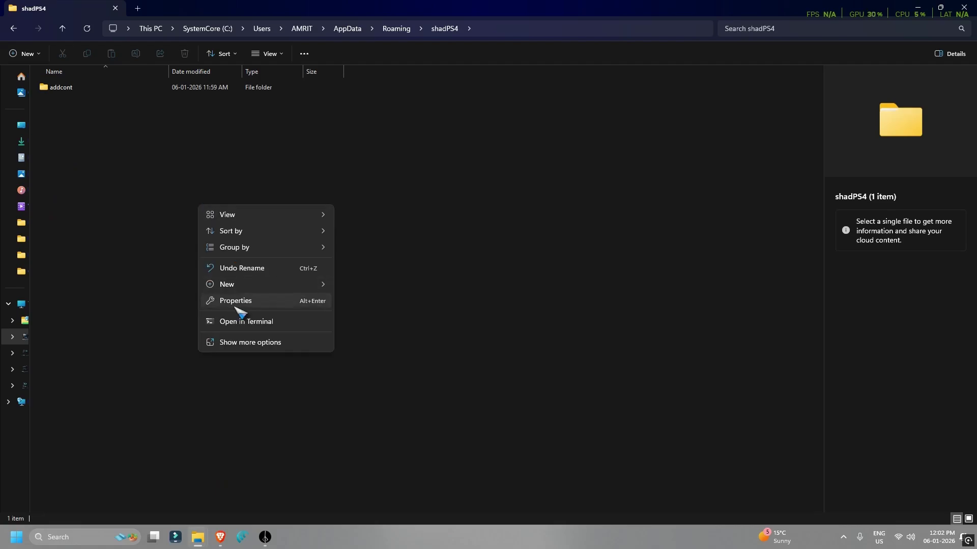
mouse_move(241, 290)
click(117, 113)
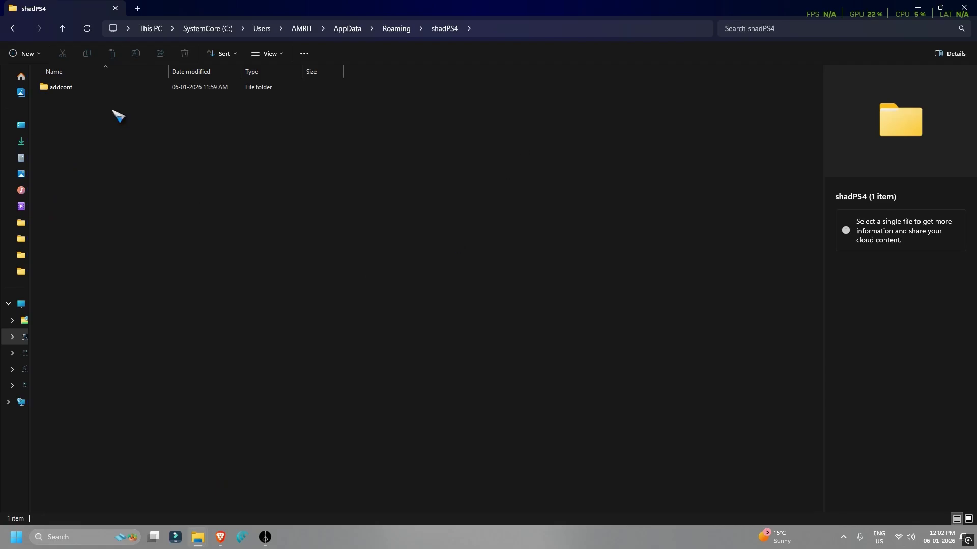
double_click(70, 91)
click(550, 32)
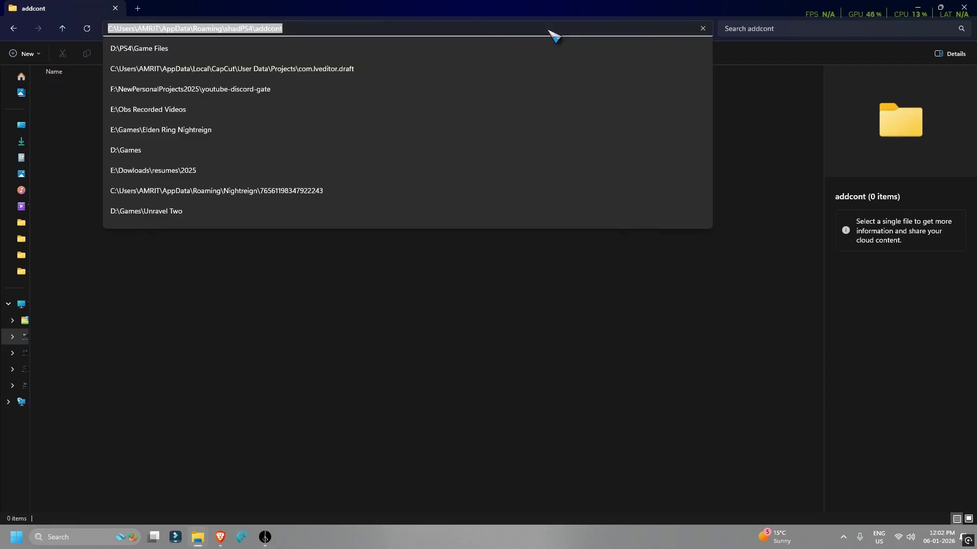
click(474, 395)
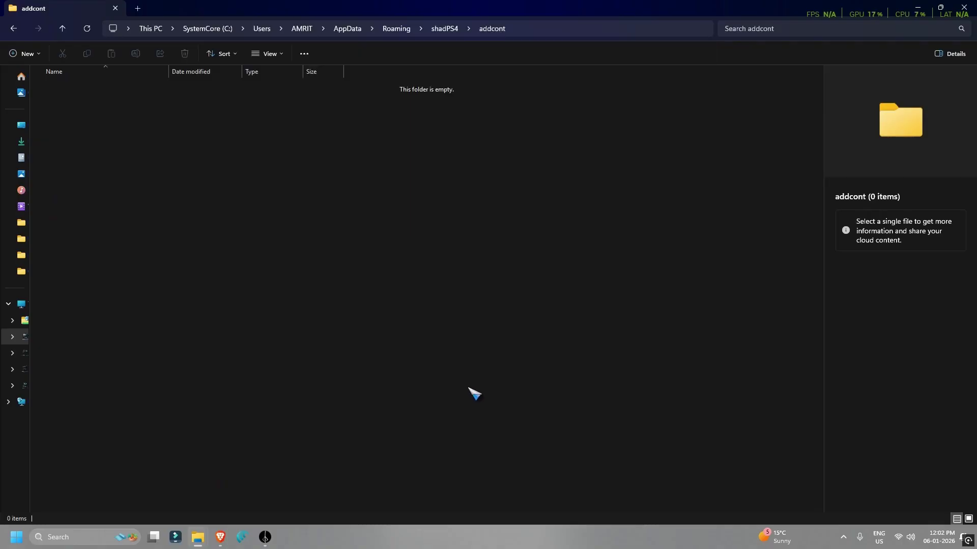
click(275, 538)
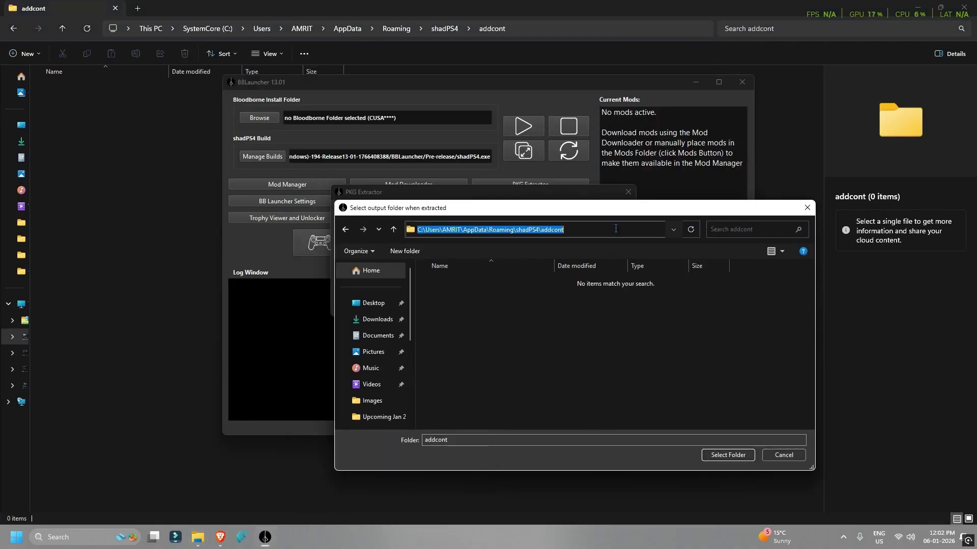
Confirm the shadPS4 addcont folder as DLC output and extract the Bloodborne PKG
click(714, 451)
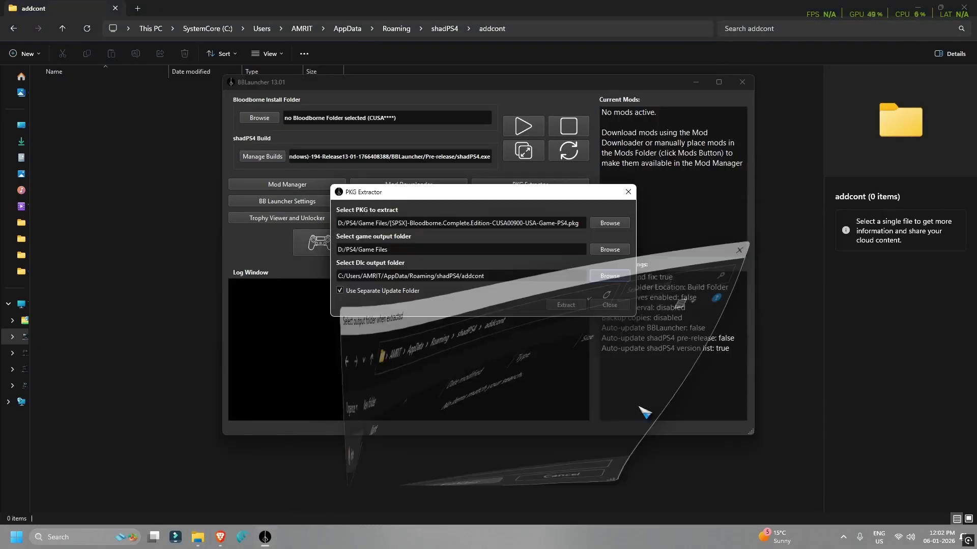
click(566, 306)
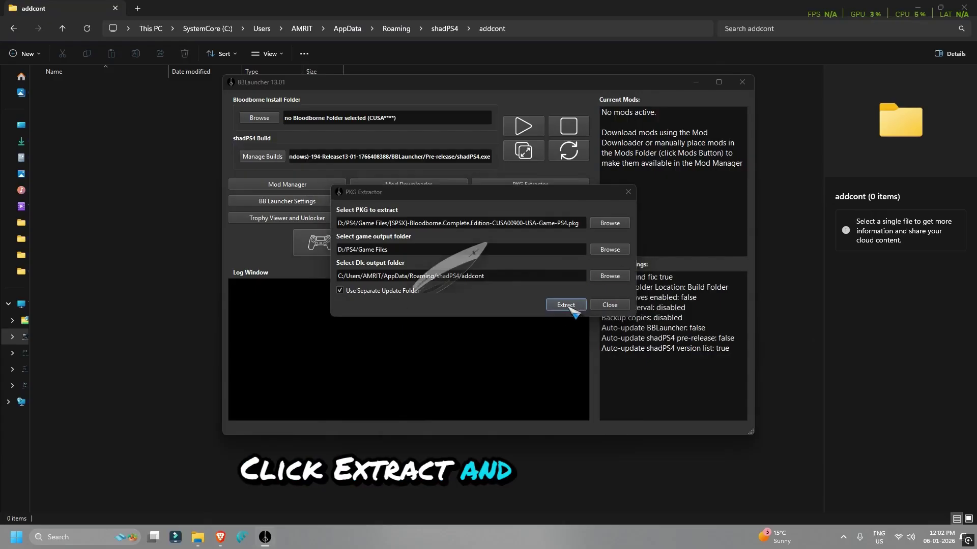
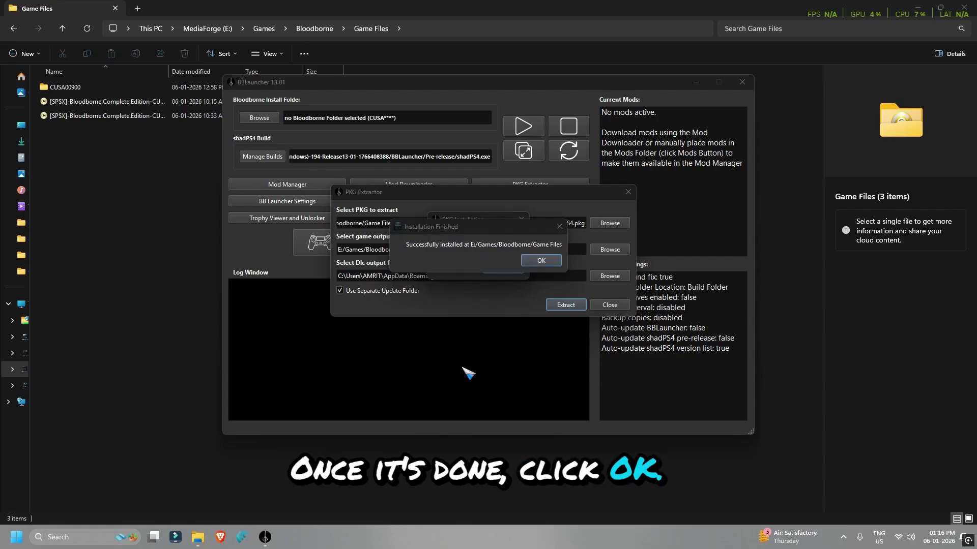
Extract the Update-v1.09 PKG from E:\Games\Bloodborne\Game Files and apply it as patch 01.09
click(542, 260)
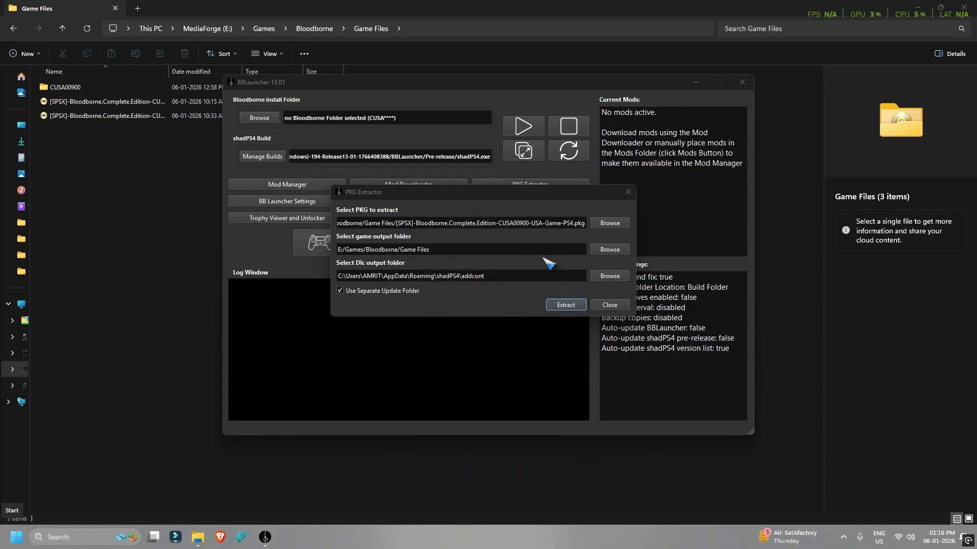
click(610, 225)
scroll(384, 376, down, 5)
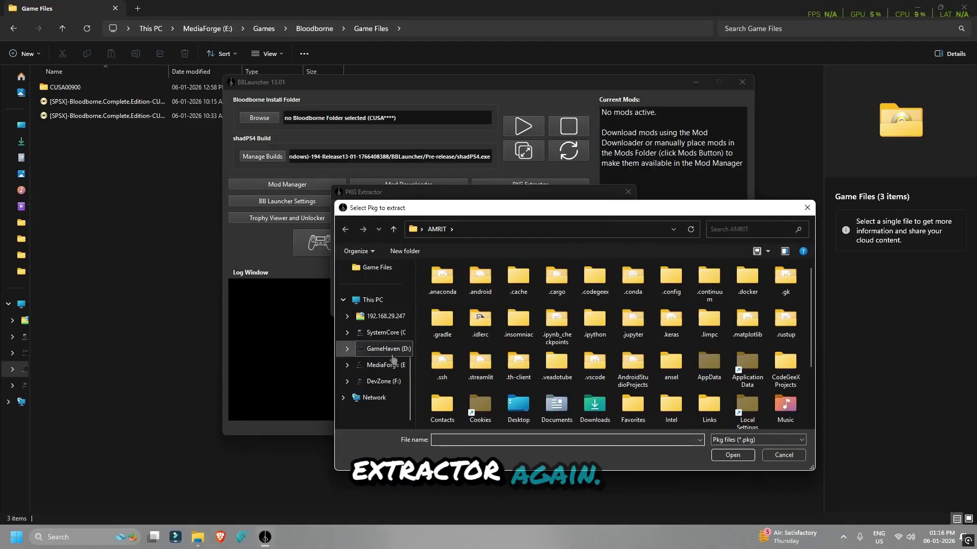
click(387, 364)
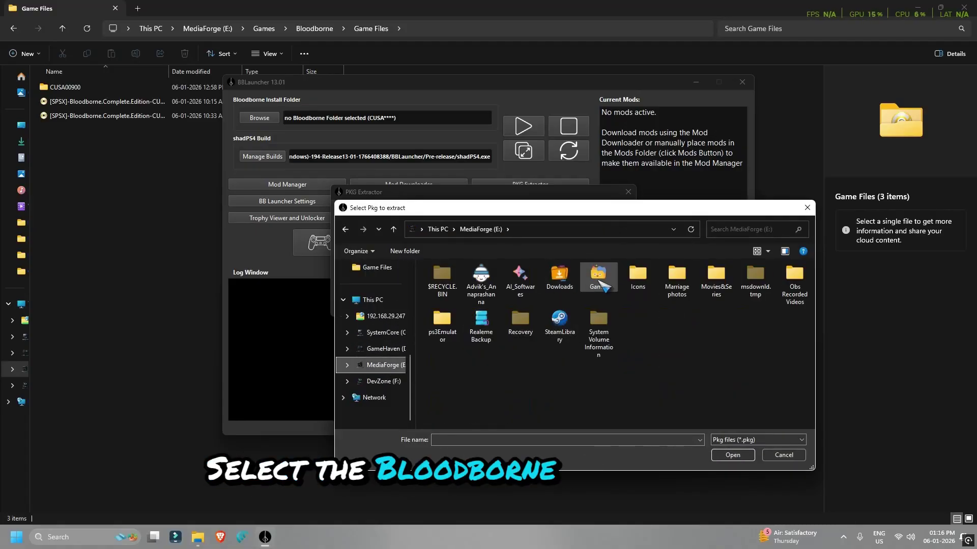
double_click(596, 277)
click(450, 311)
double_click(451, 311)
double_click(456, 284)
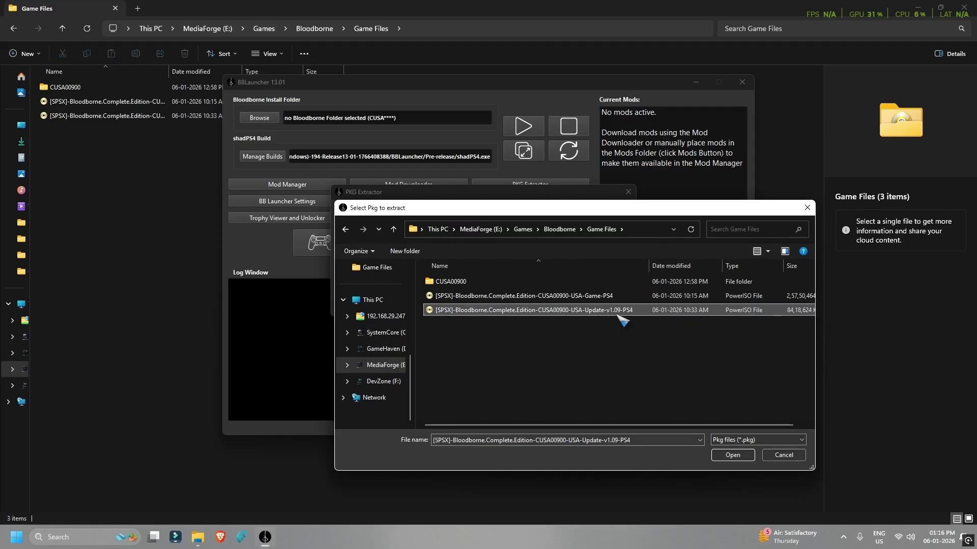
click(733, 455)
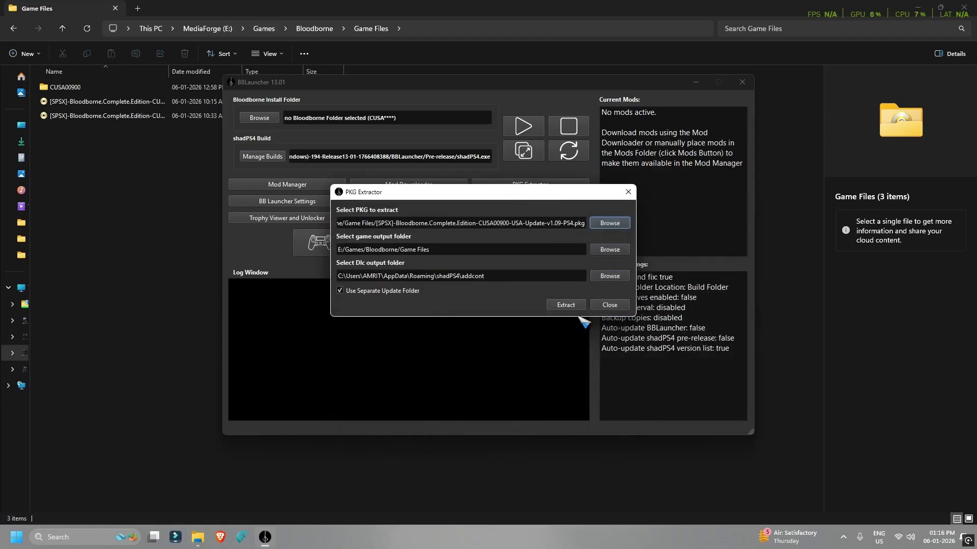
click(566, 305)
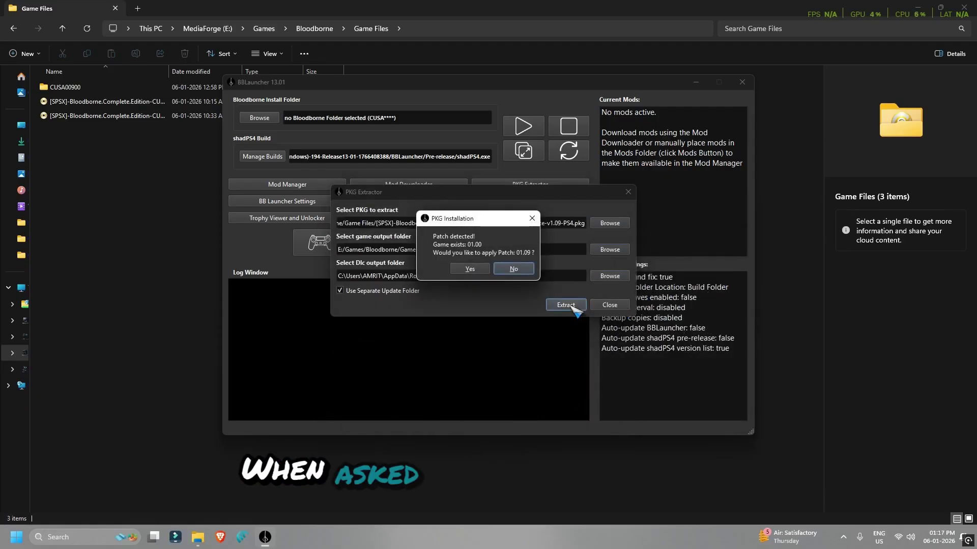
click(470, 269)
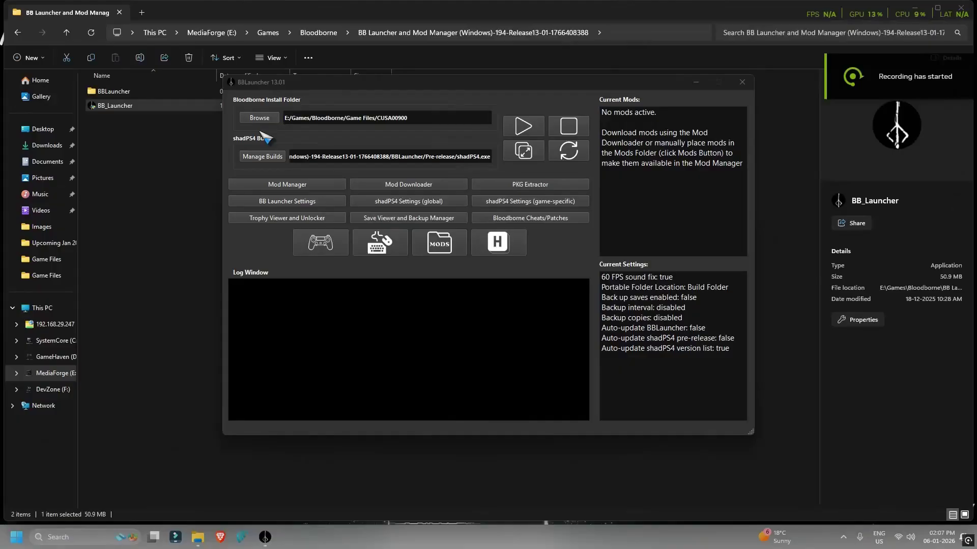
Choose E:\Games\Bloodborne\Game Files\CUSA00900 as the Bloodborne install folder
click(259, 118)
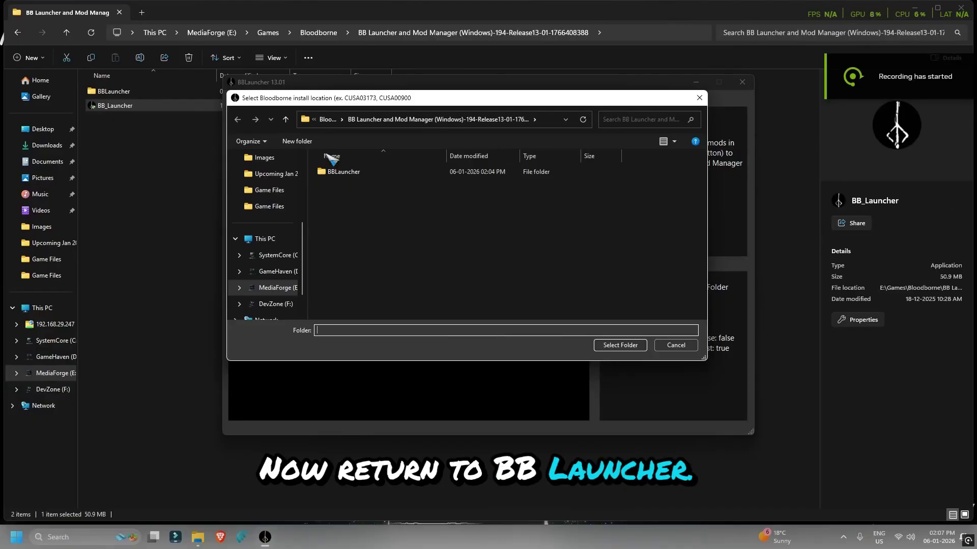
click(326, 121)
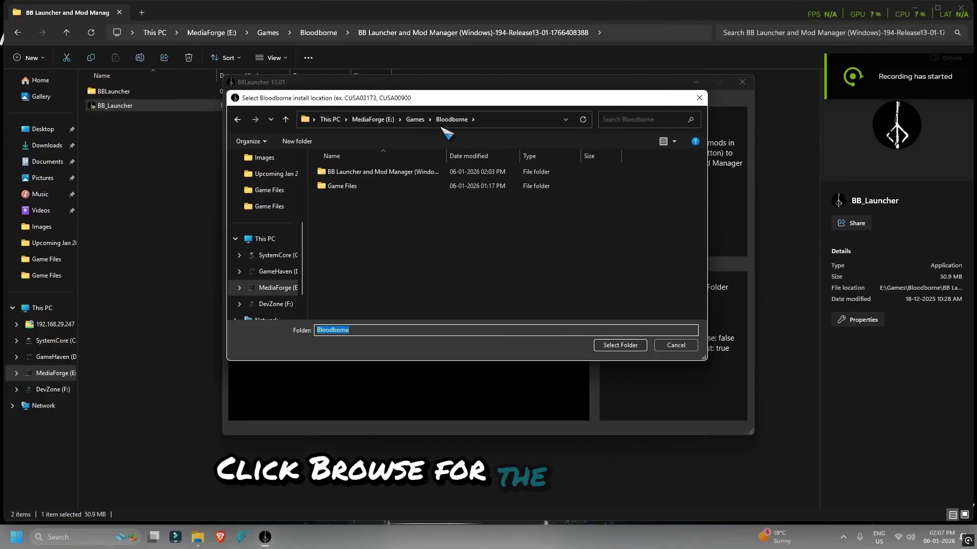
click(413, 121)
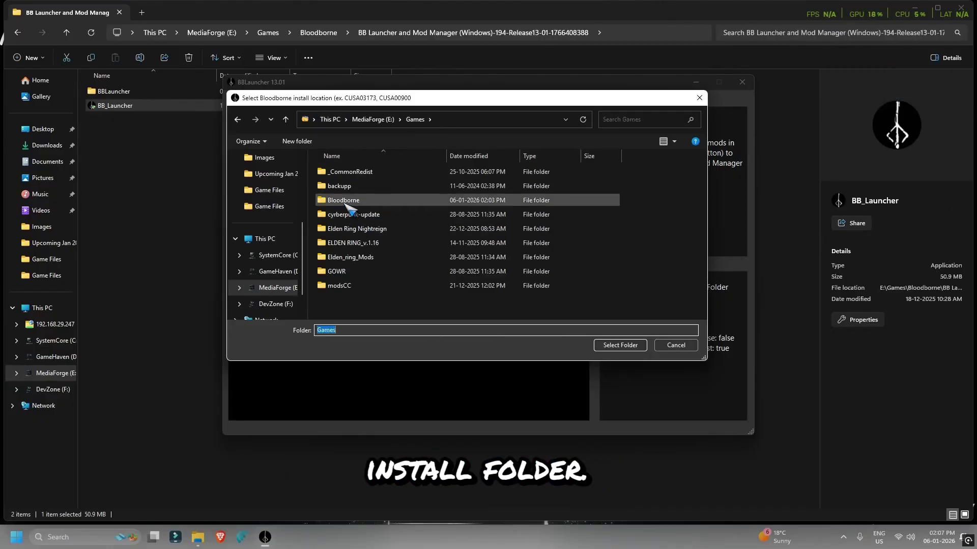
double_click(364, 197)
double_click(344, 187)
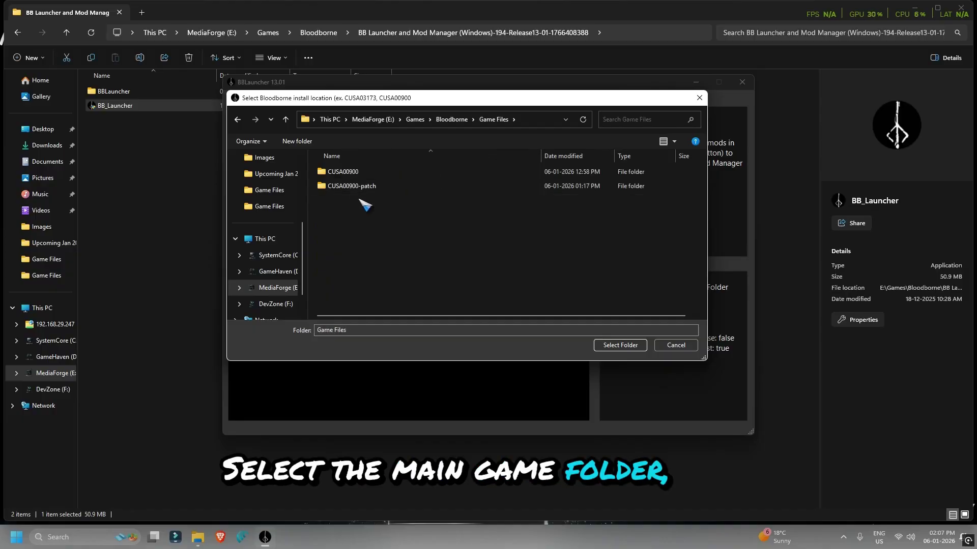
click(341, 172)
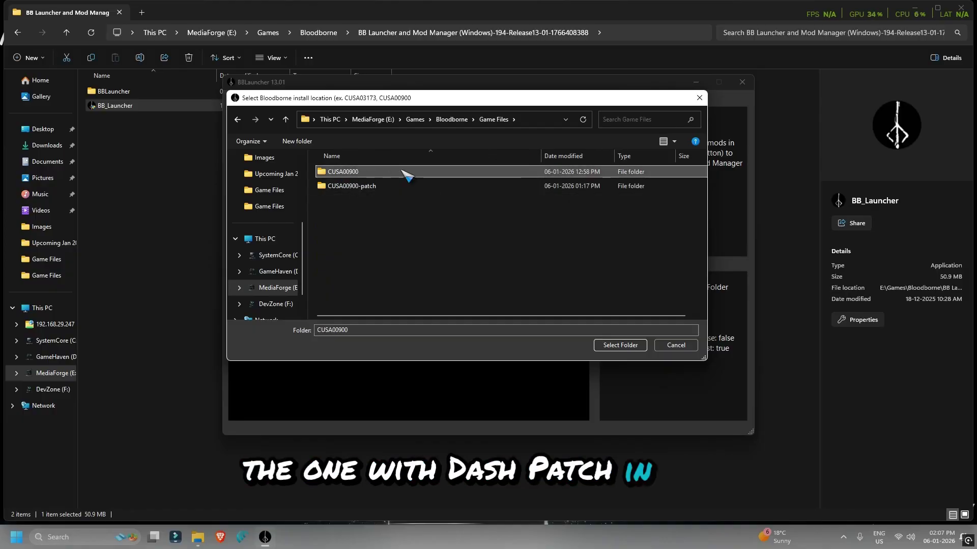
click(620, 344)
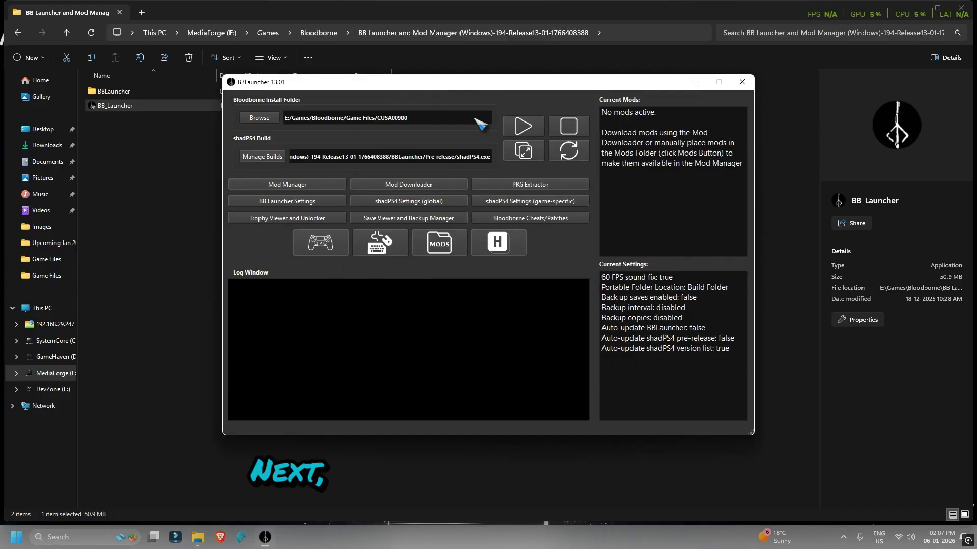
Enable Shader Cache and select the NVIDIA GeForce RTX 3060 GPU, then apply and save the settings
click(517, 202)
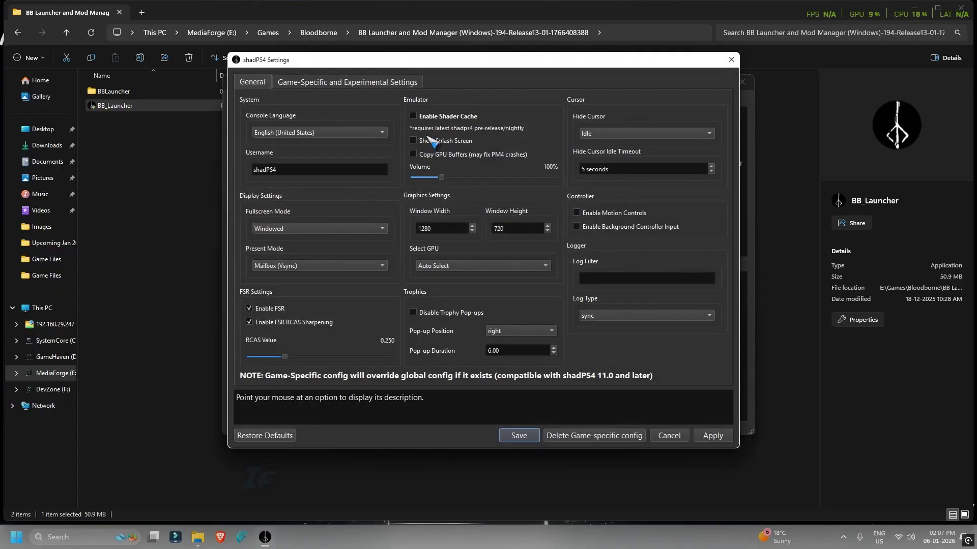
click(414, 117)
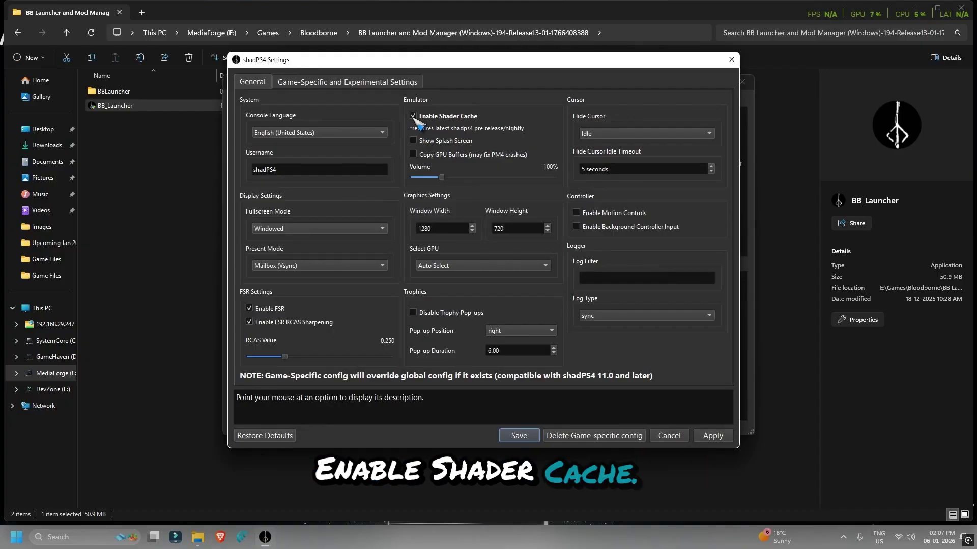
click(448, 267)
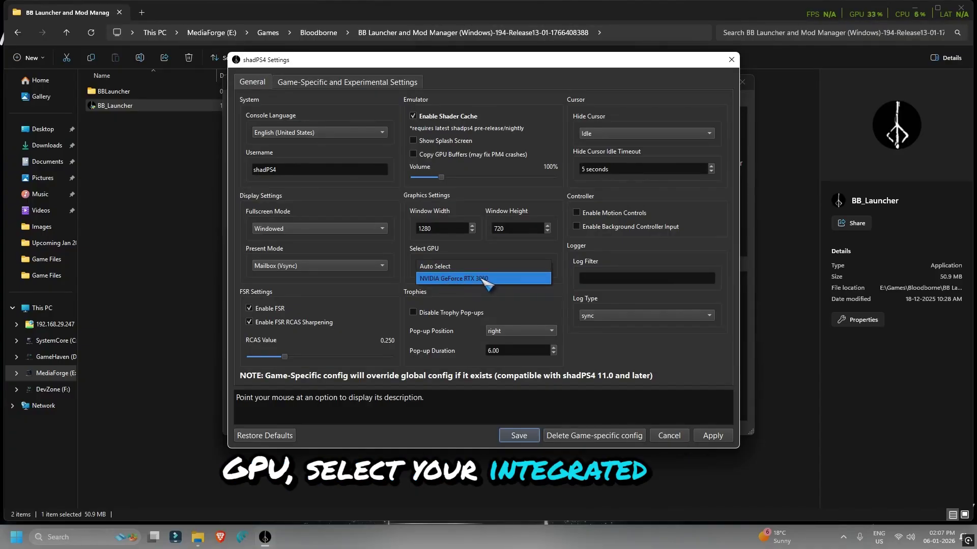
click(482, 280)
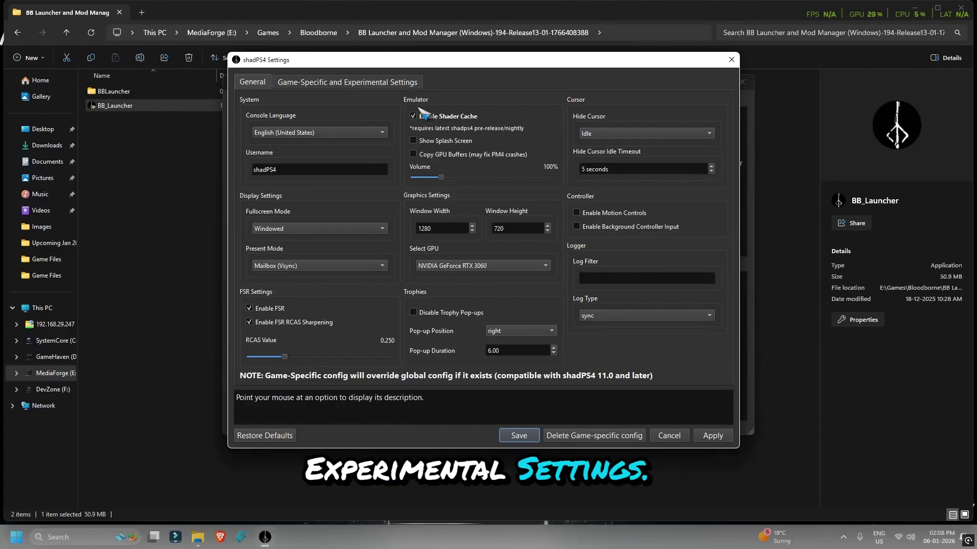
click(376, 82)
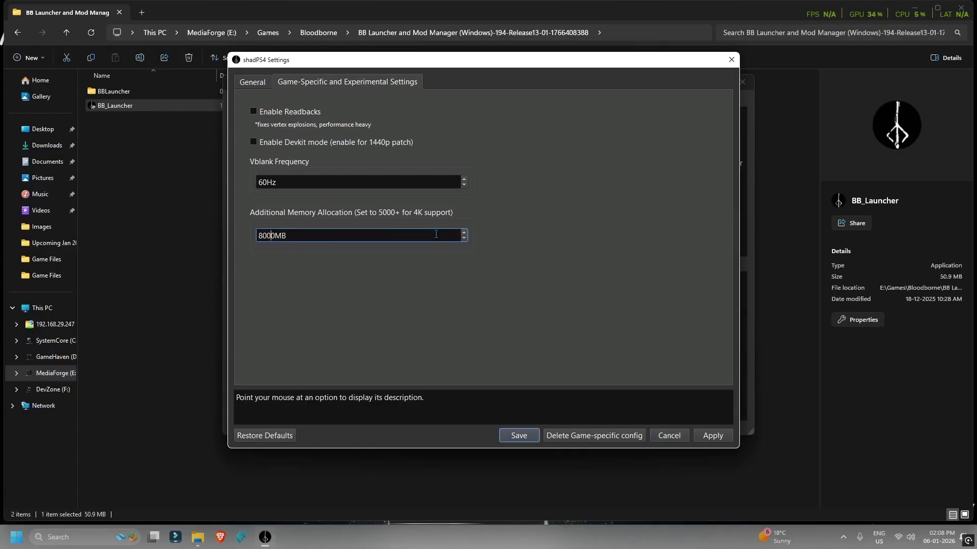
click(708, 436)
click(518, 435)
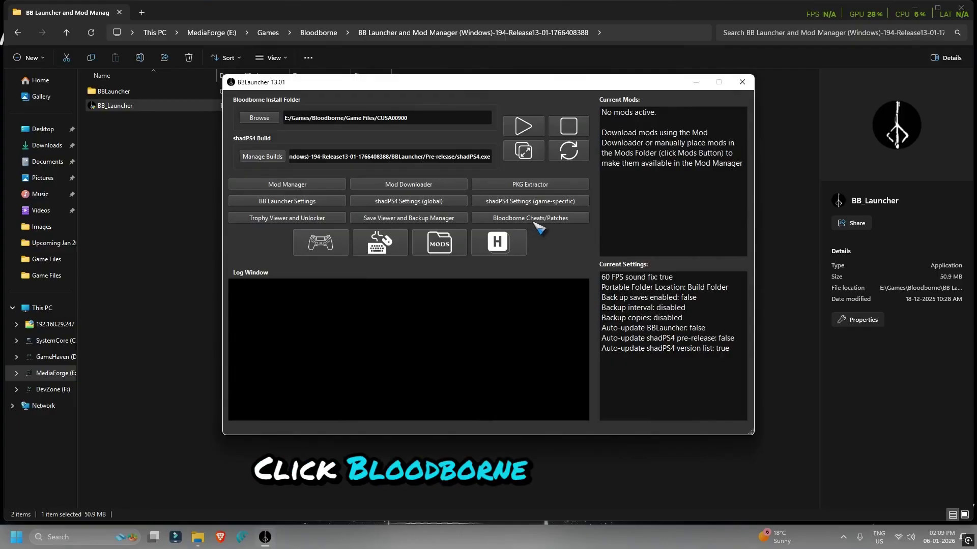
click(518, 219)
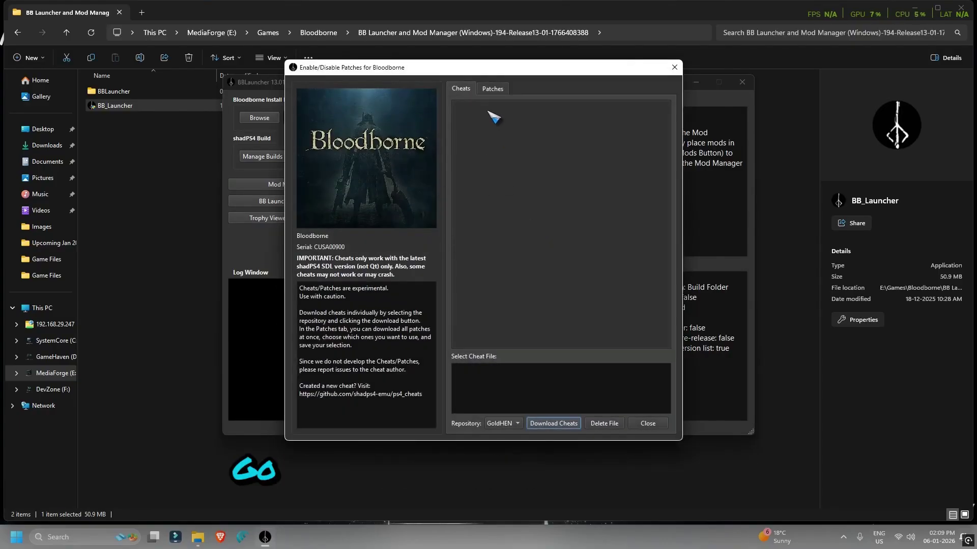
Download the shadPS4 patches for Bloodborne in the Patches tab
click(492, 89)
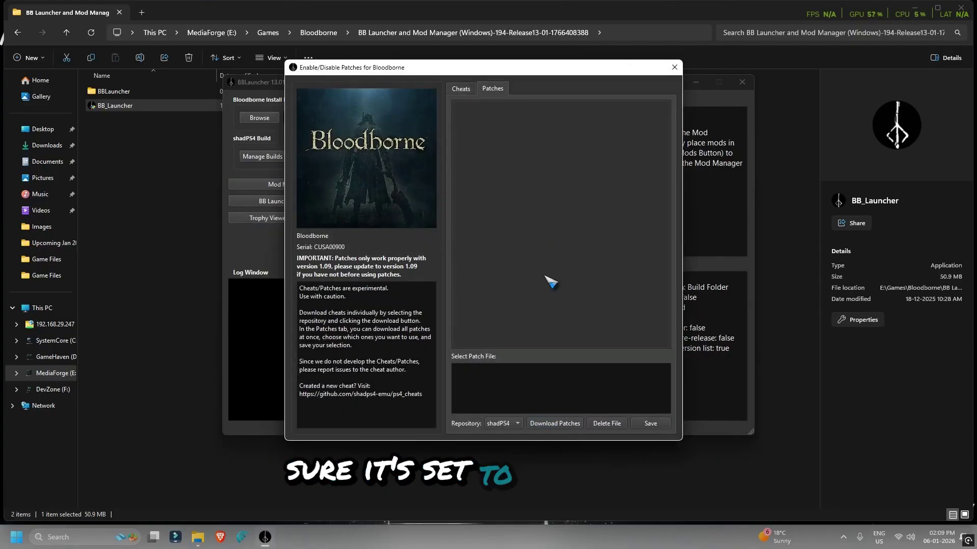
click(548, 425)
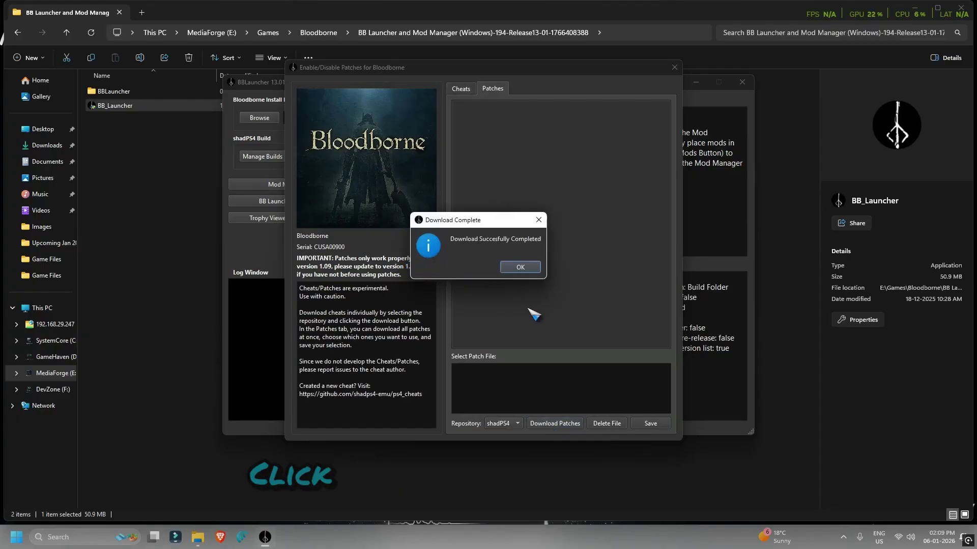
click(514, 268)
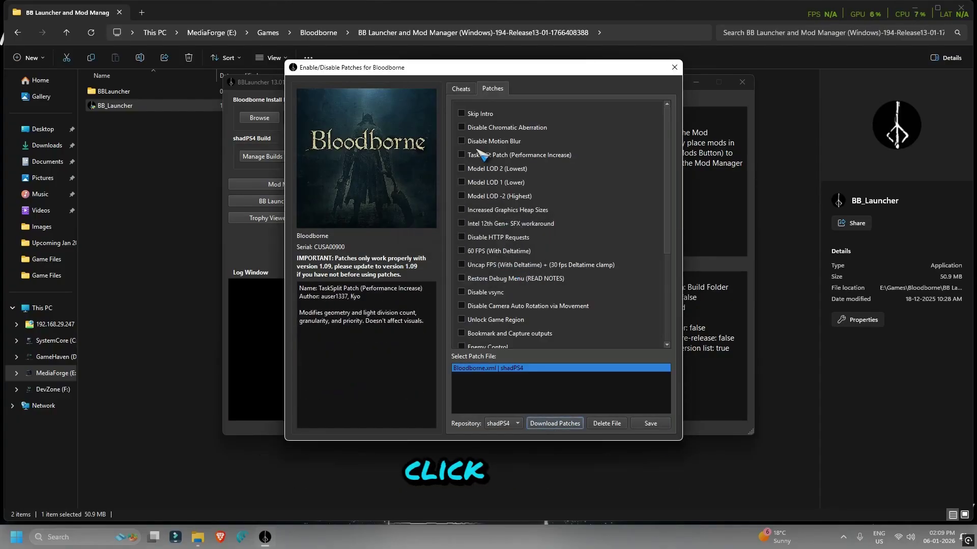
Enable the Skip Intro, Disable Chromatic Aberration and Disable Motion Blur patches
click(462, 113)
click(462, 127)
click(463, 141)
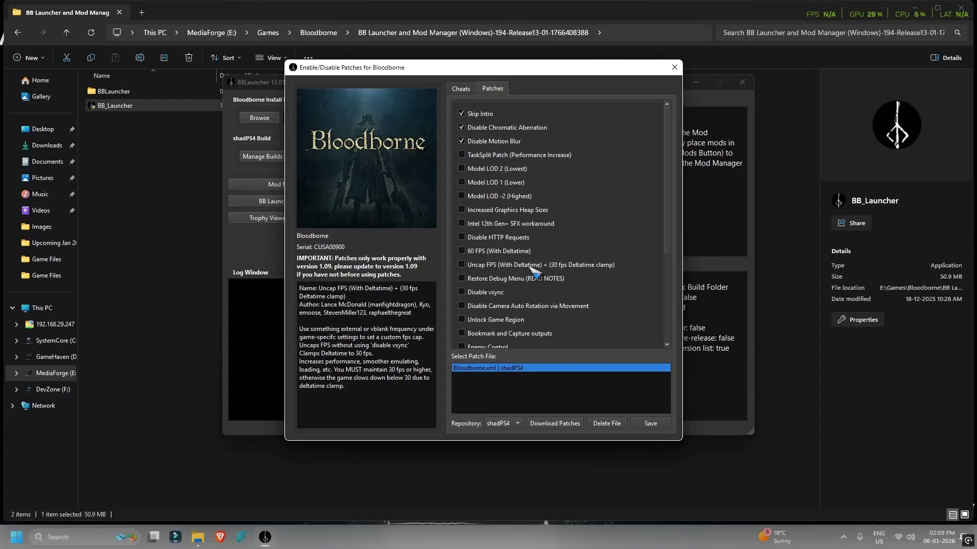
mouse_move(527, 253)
mouse_move(465, 224)
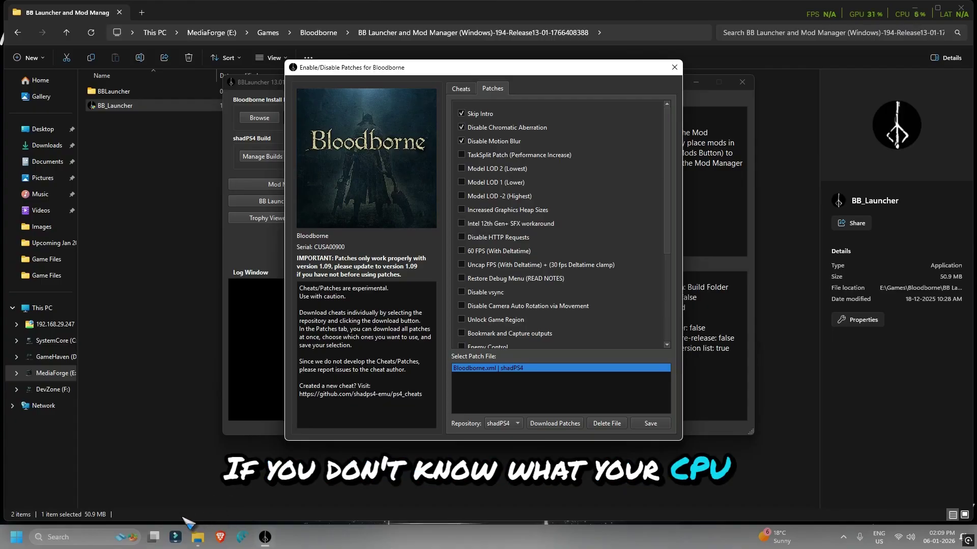
Check in This PC's system properties that the processor is a 12th Gen Intel
click(42, 308)
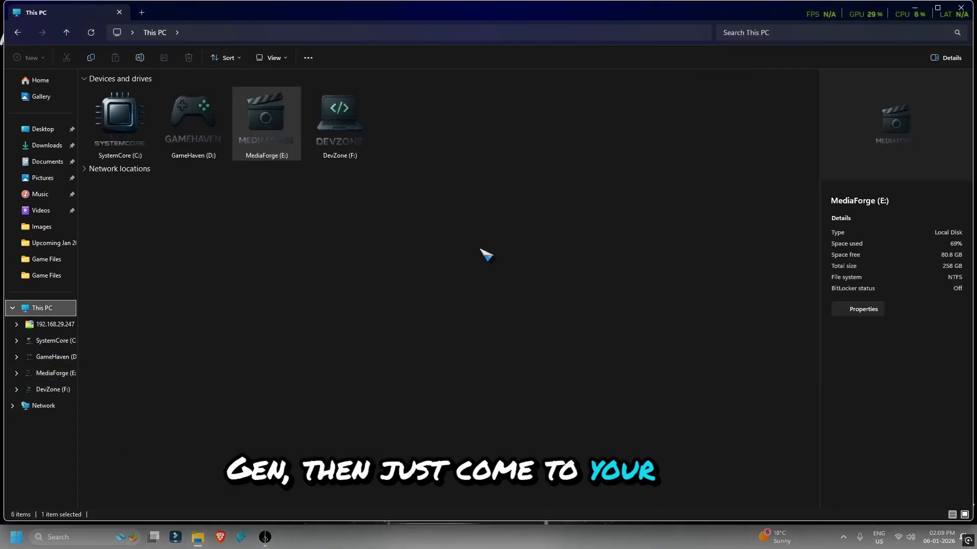
right_click(324, 299)
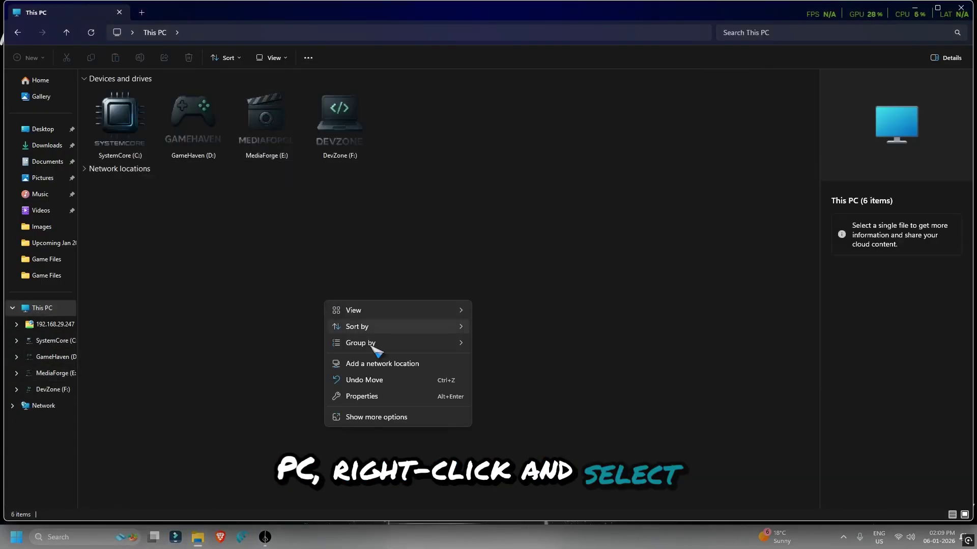
click(362, 396)
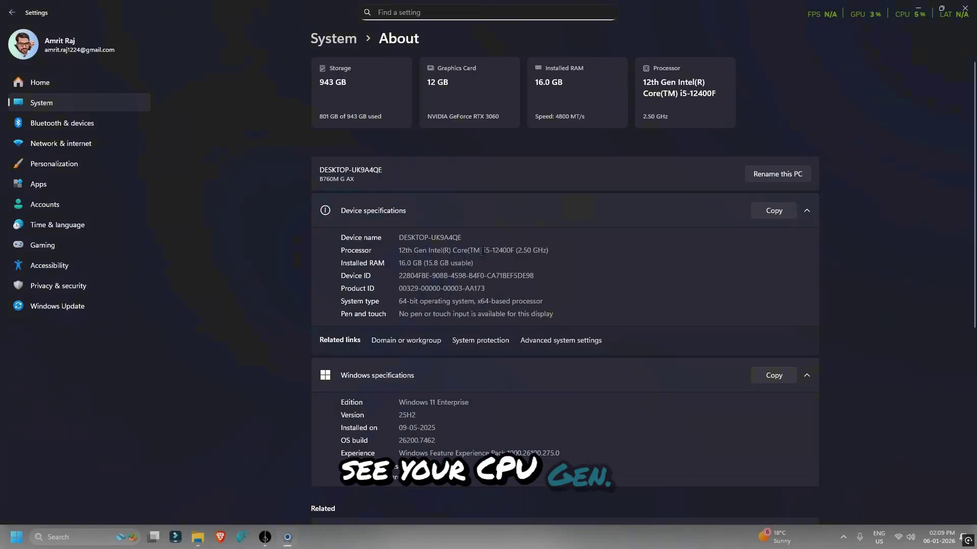
drag(558, 252, 398, 252)
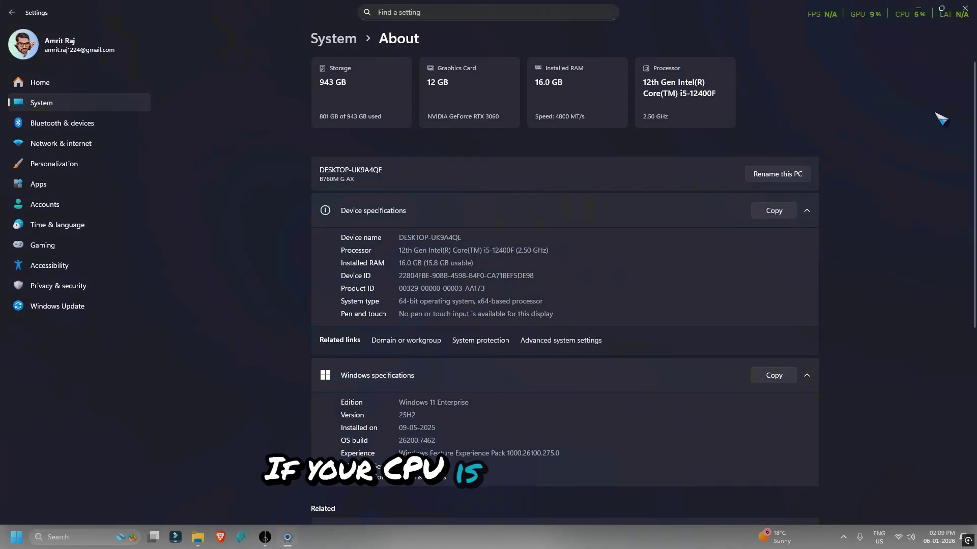
Enable the Intel 12th Gen+ SFX workaround patch in the Bloodborne patches list
click(965, 9)
click(265, 537)
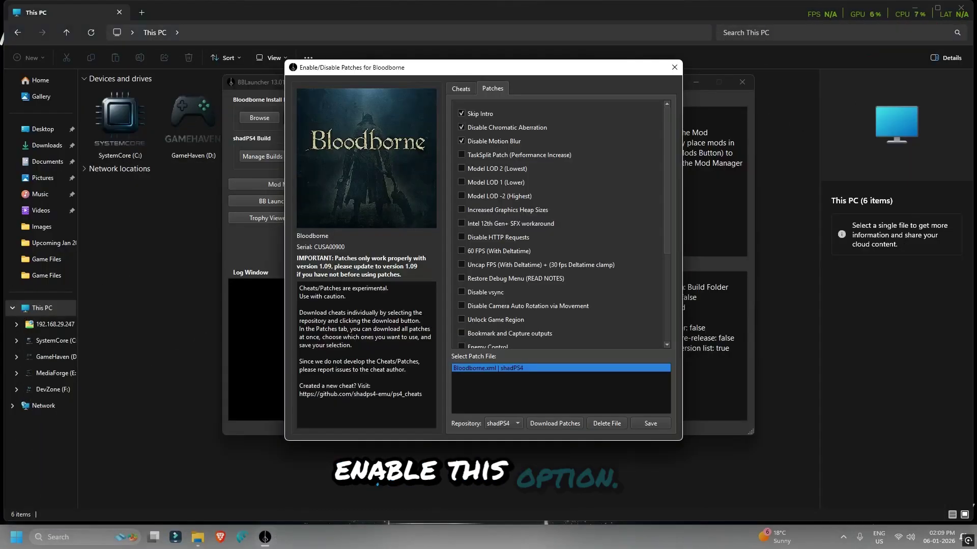
click(462, 223)
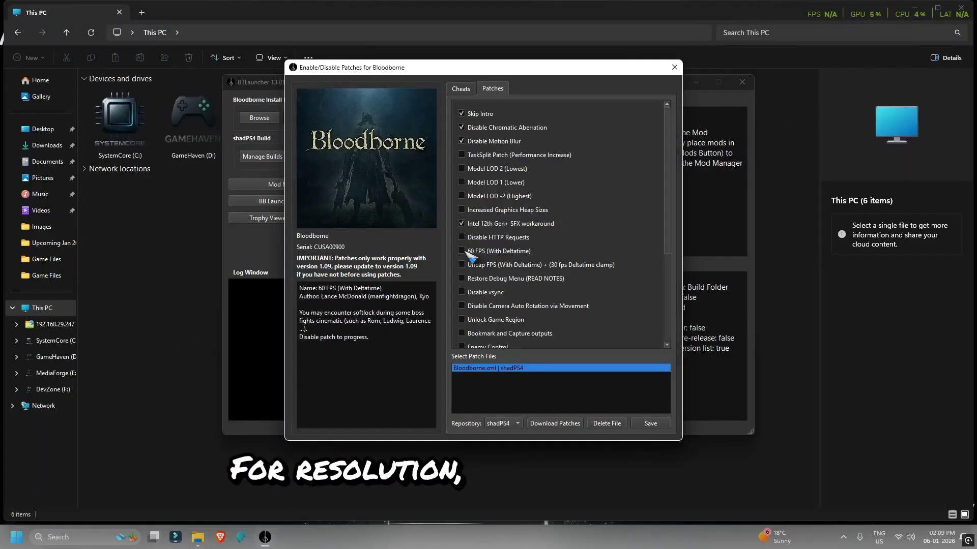
Enable the Resolution Patch (2560x1080), save the patches and close the patches window
scroll(626, 246, down, 4)
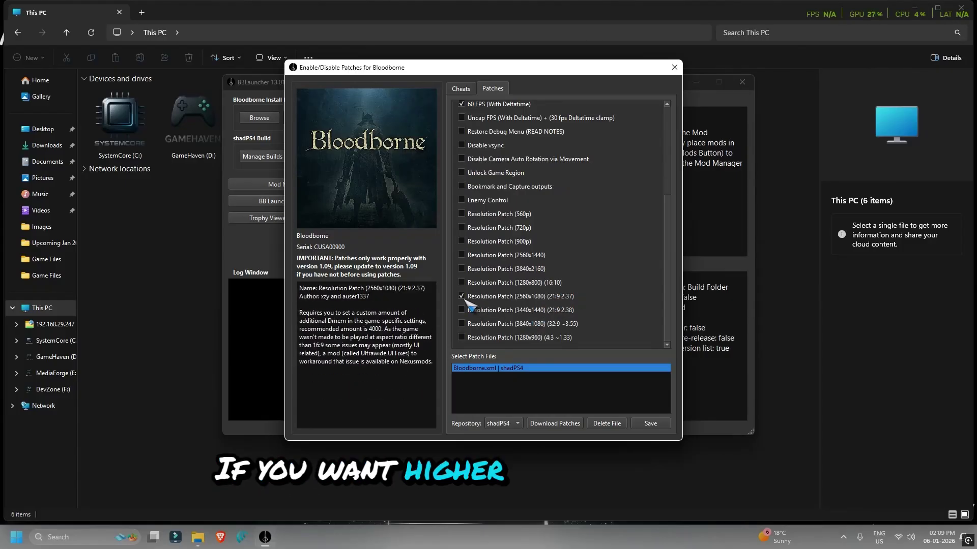
click(461, 296)
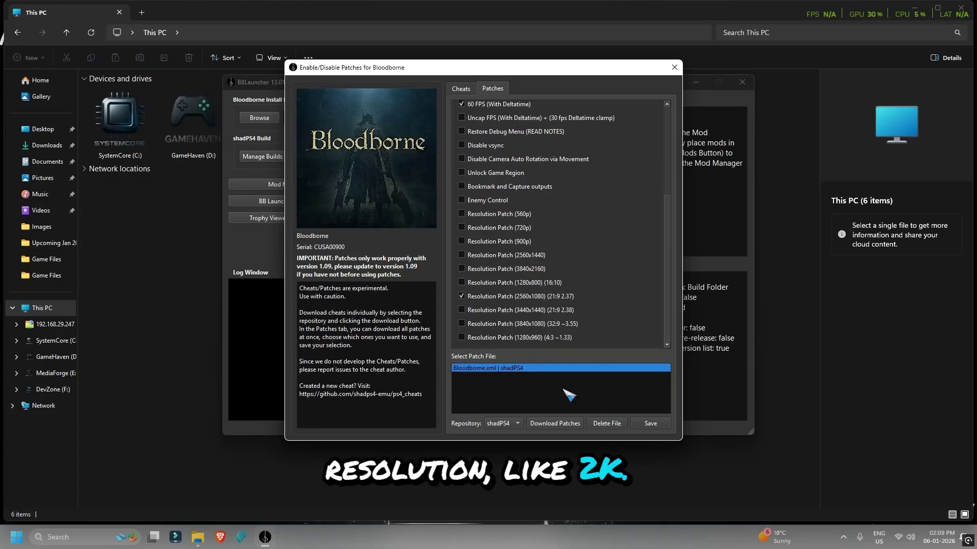
click(650, 424)
click(571, 265)
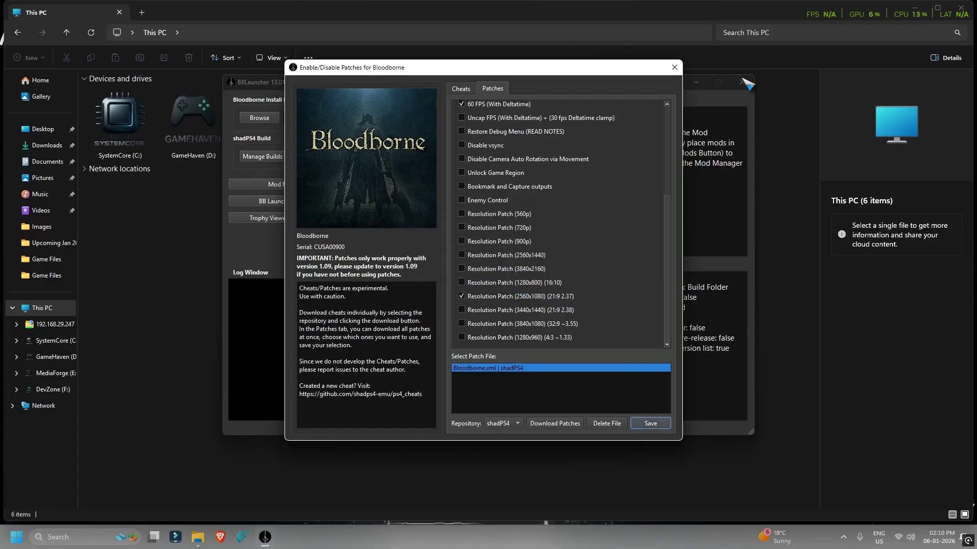
click(674, 67)
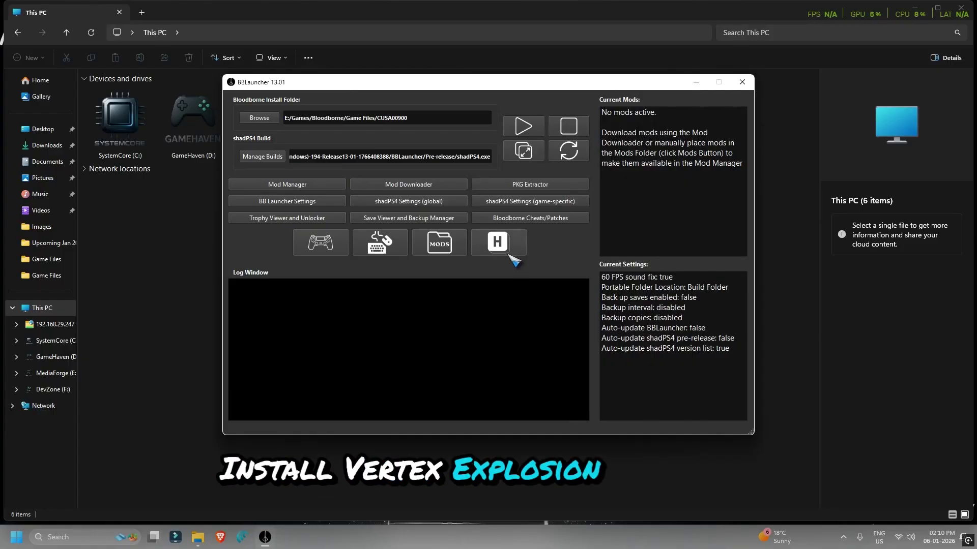
Log in to Nexus Mods with the account e-mail and password, then authorise BBLauncher's access
click(402, 186)
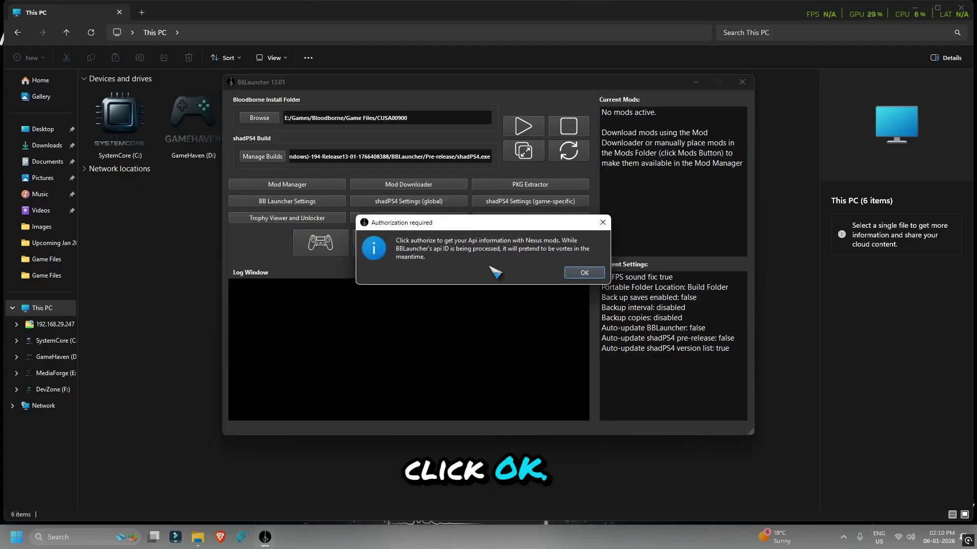
click(584, 273)
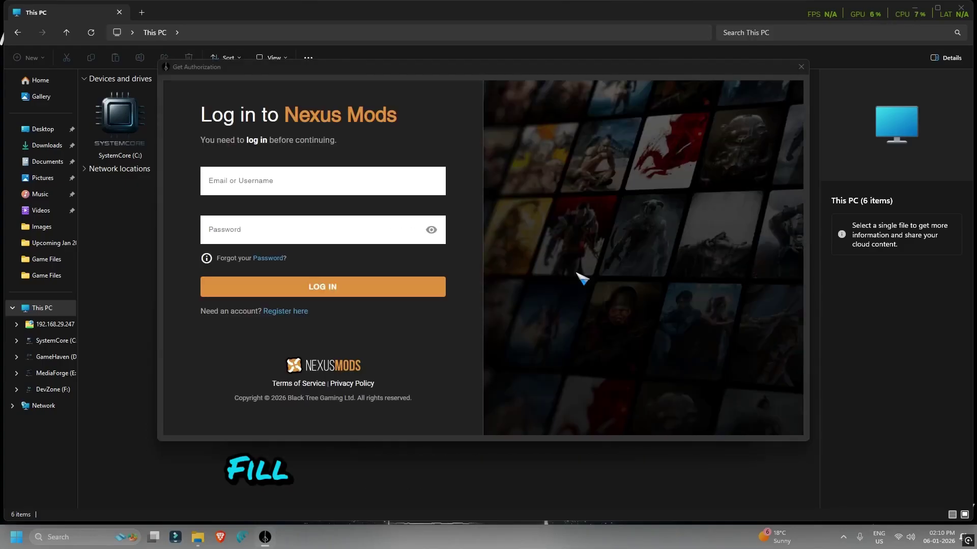
click(269, 162)
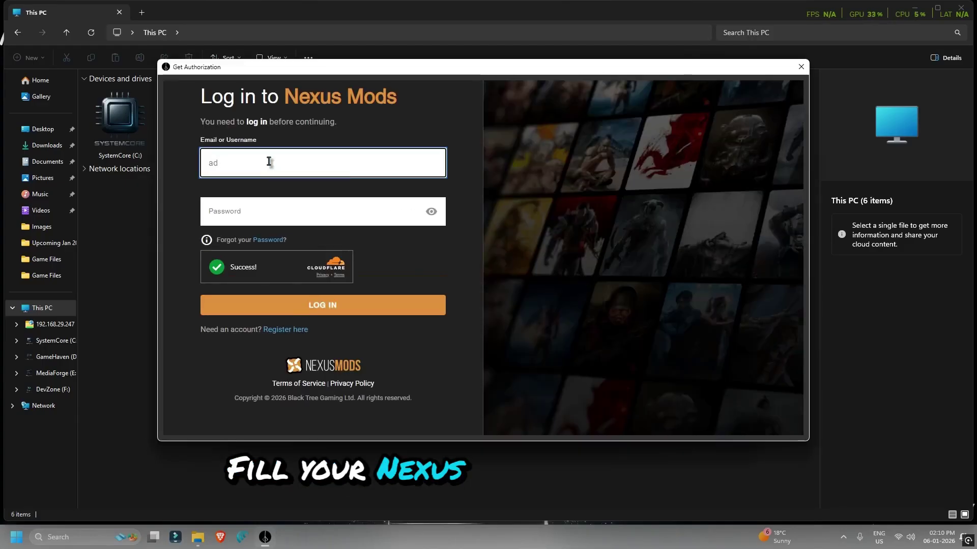
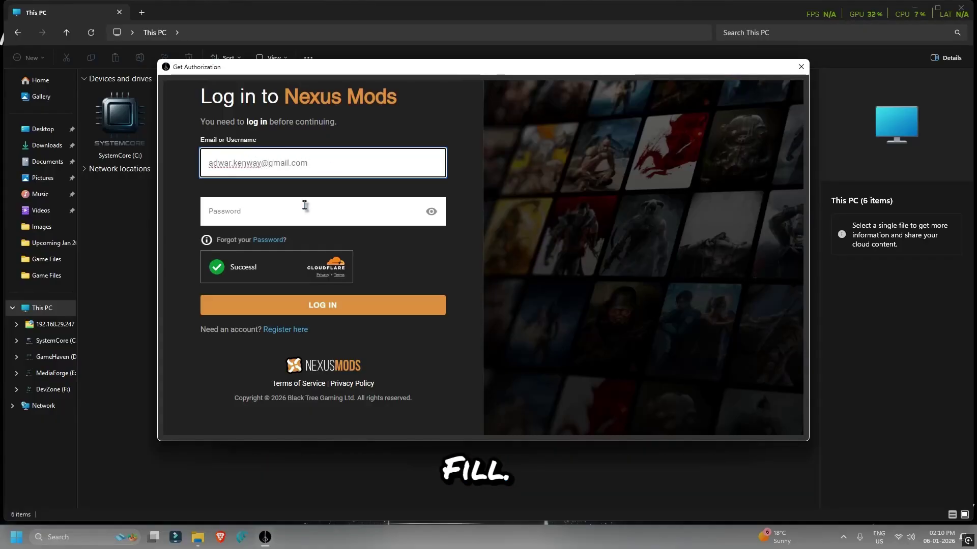
click(304, 206)
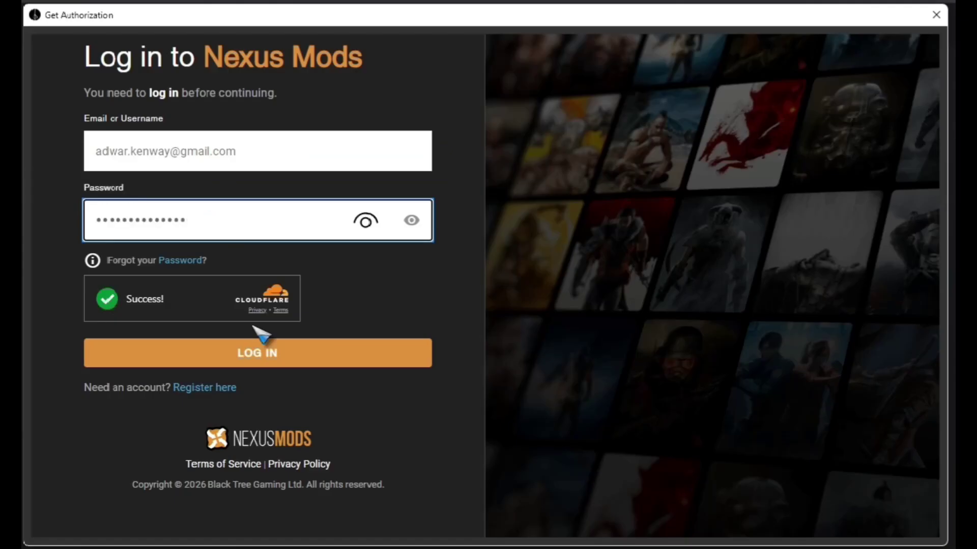
click(257, 355)
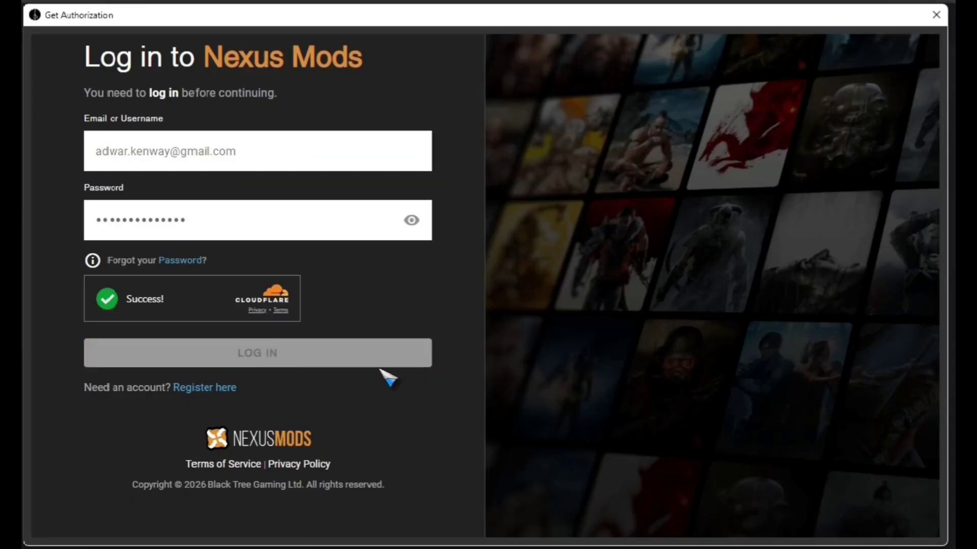
scroll(390, 378, down, 5)
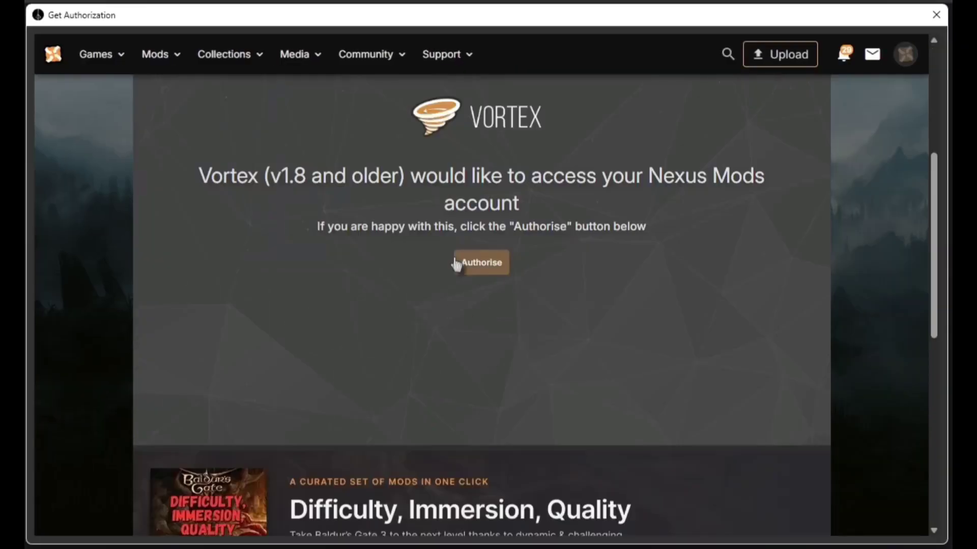
click(481, 273)
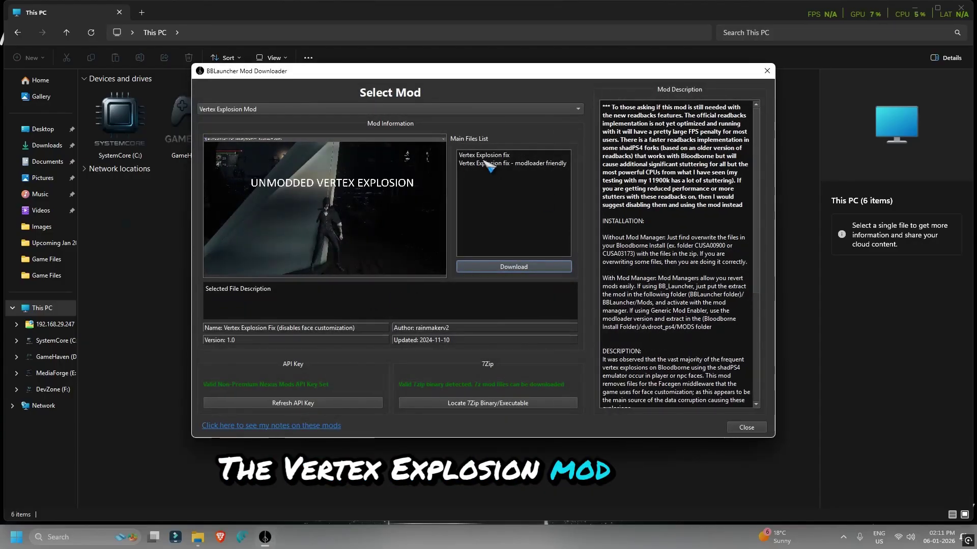
Download the Vertex Explosion fix main file via slow download, then close the Mod Downloader
click(487, 155)
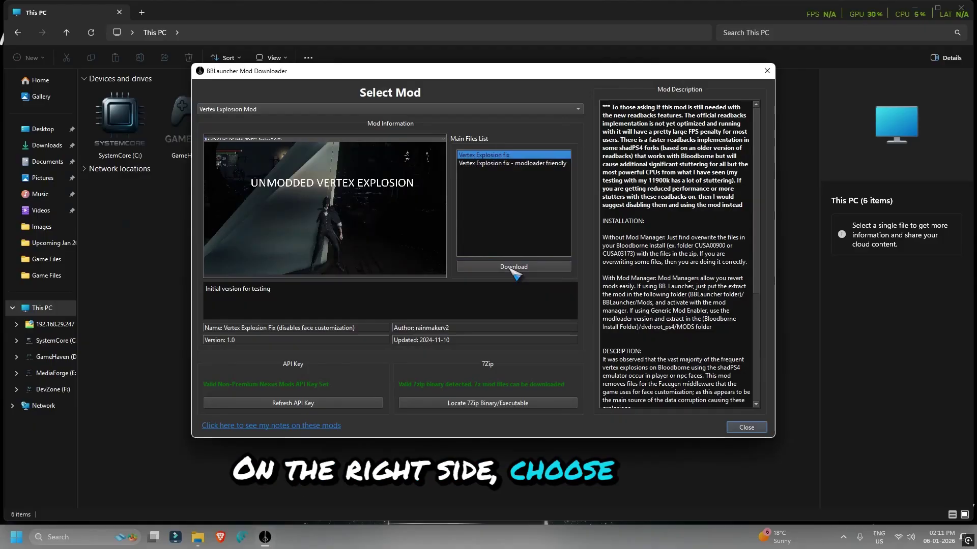
click(511, 269)
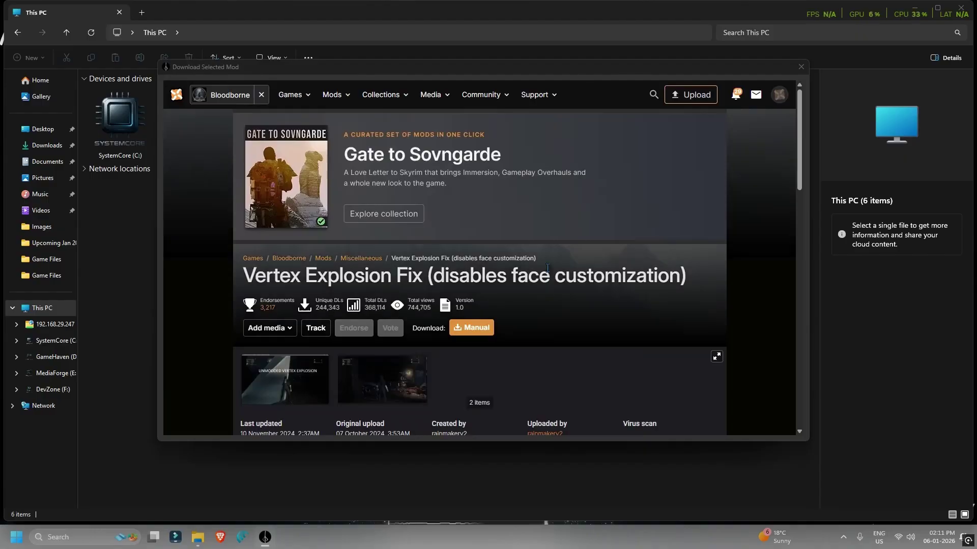
scroll(515, 287, down, 5)
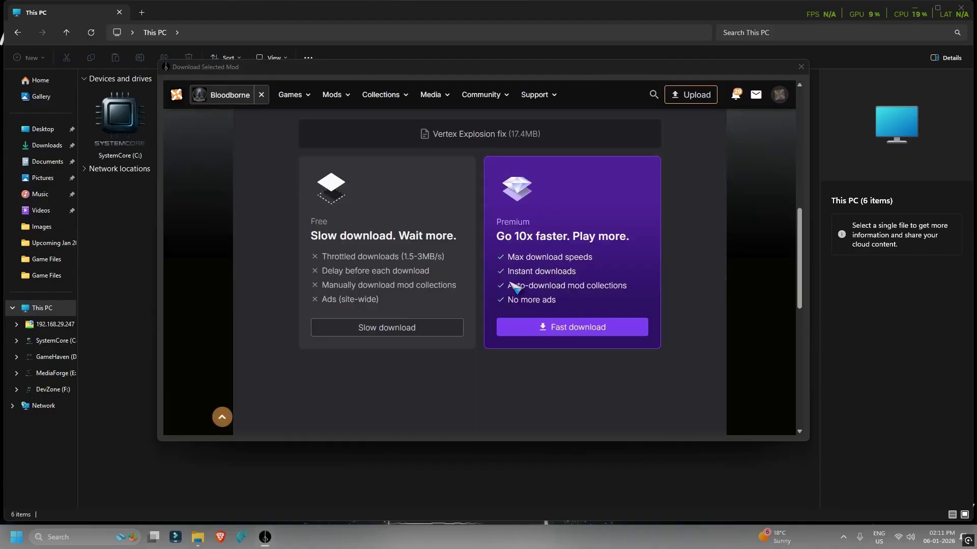
click(388, 329)
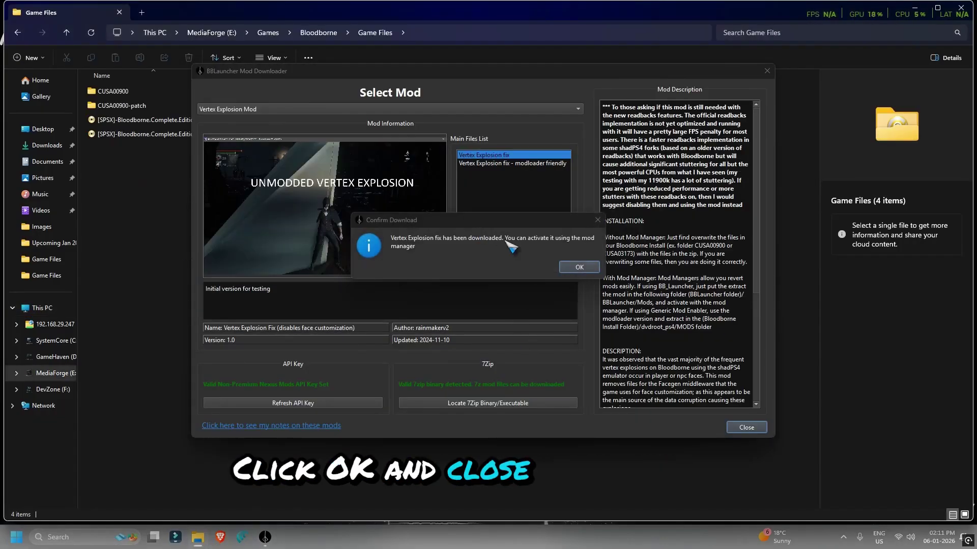
click(579, 268)
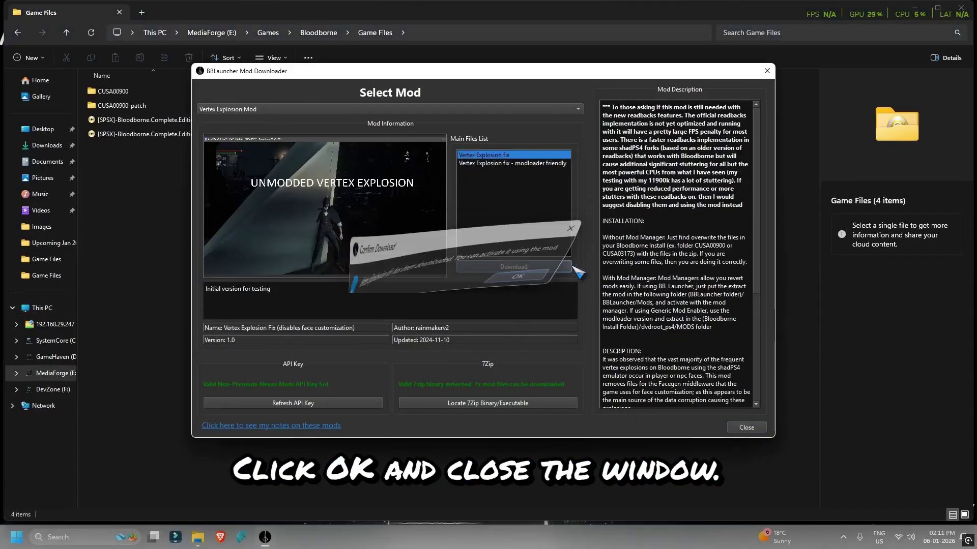
click(738, 428)
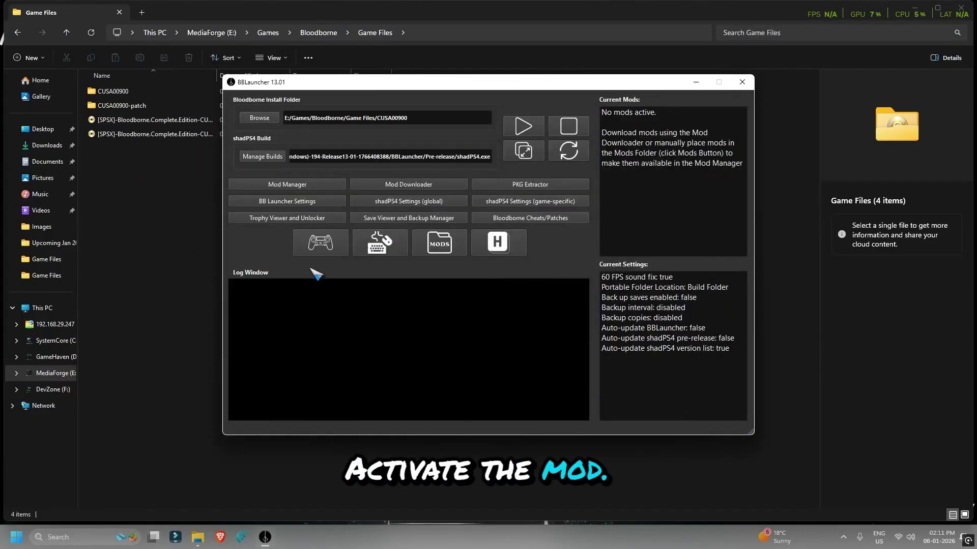
Activate the Vertex Explosion fix in the Mod Manager and close it
click(284, 187)
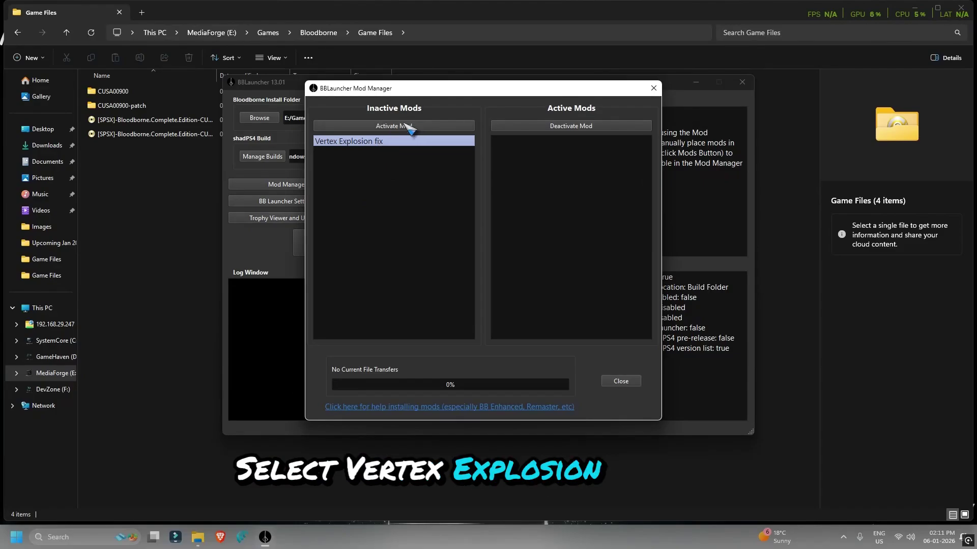
click(397, 127)
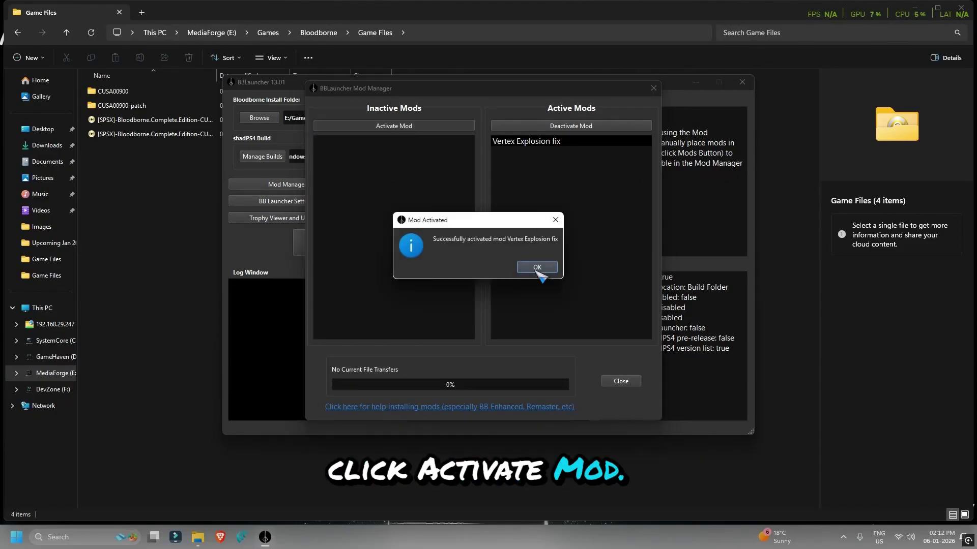
click(537, 269)
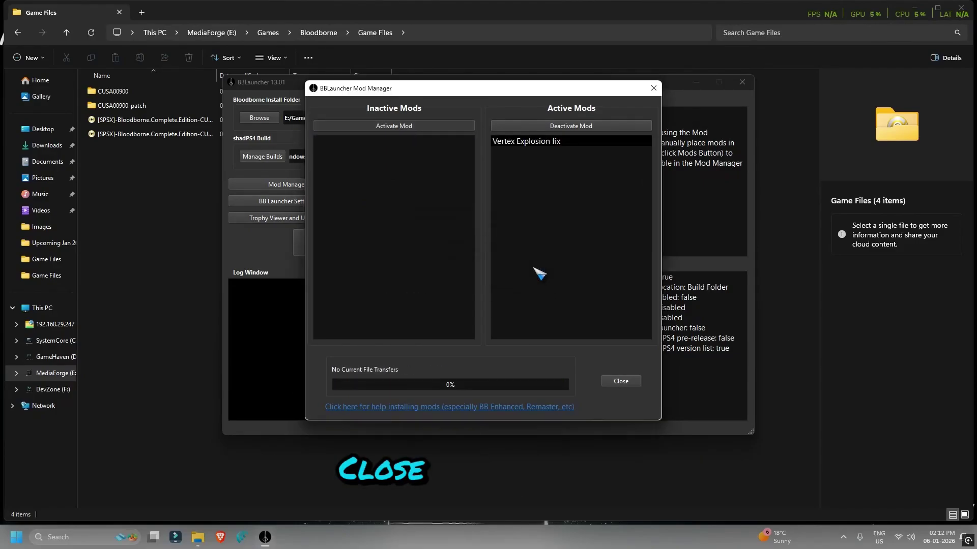
click(620, 382)
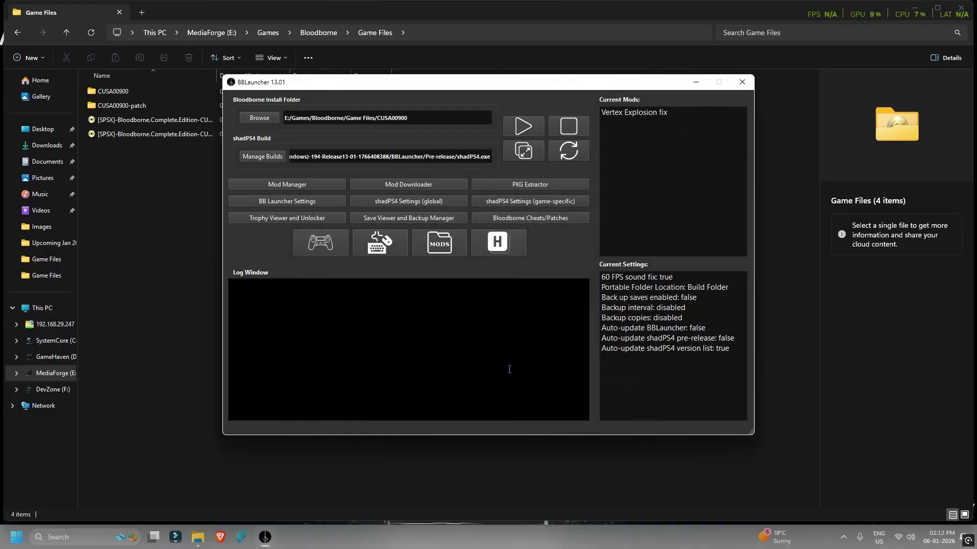
Apply the gamepad and keyboard/mouse control settings, save them, and launch Bloodborne
click(325, 248)
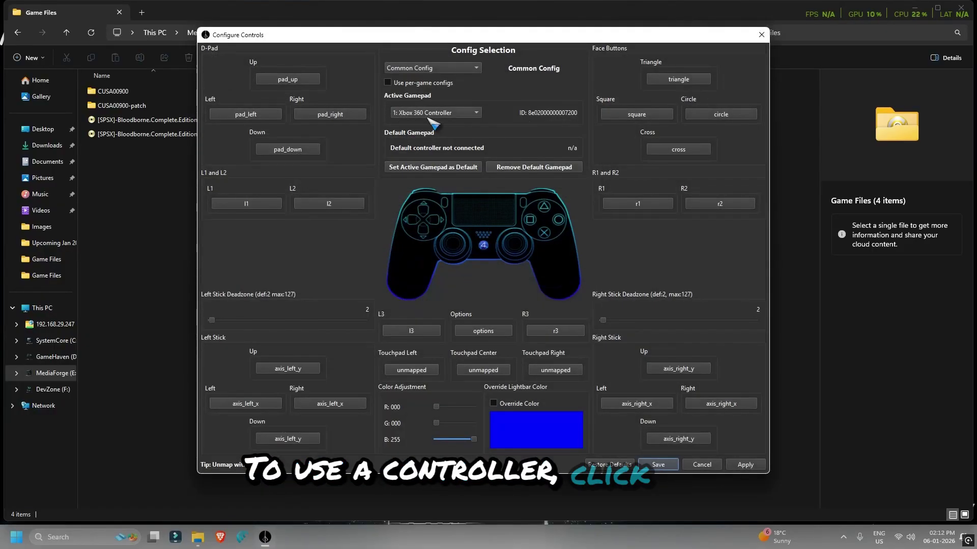
click(745, 465)
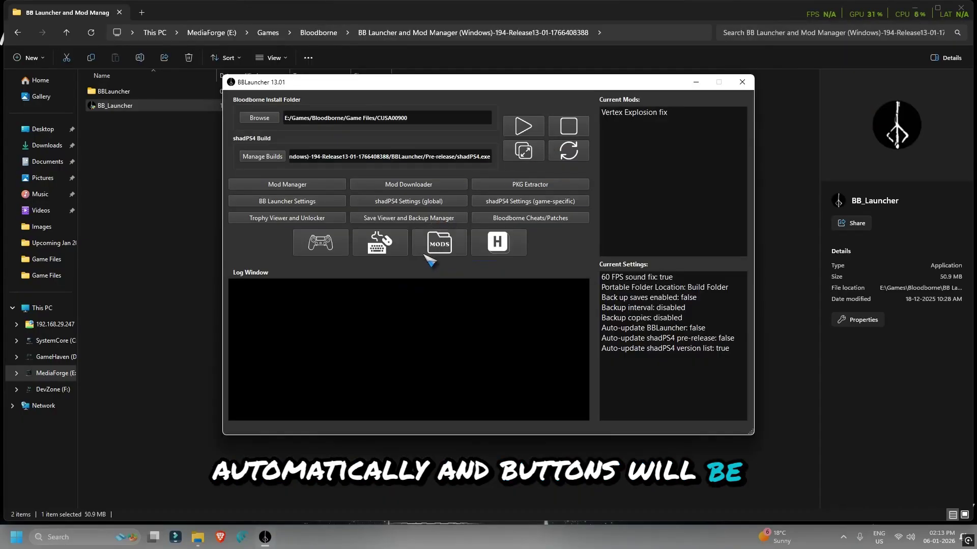
click(394, 251)
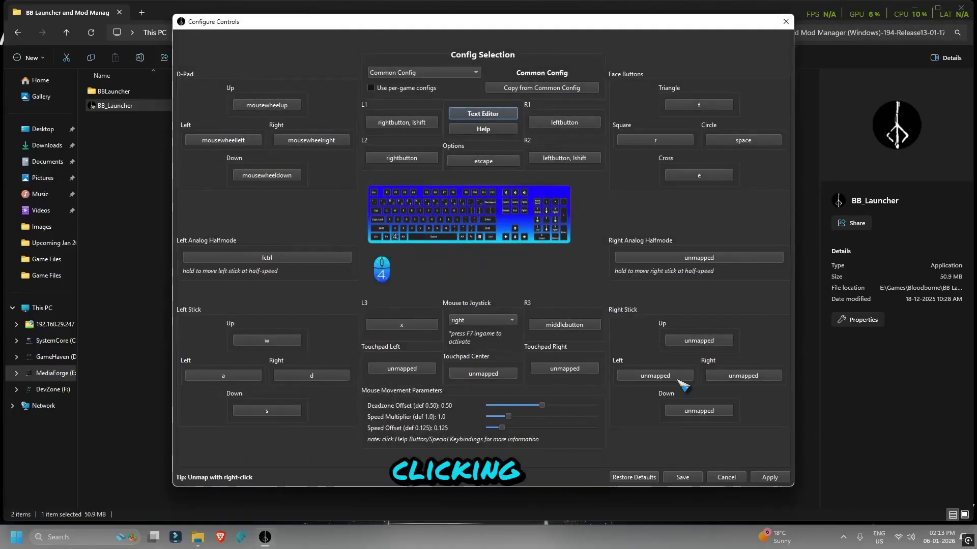
click(769, 478)
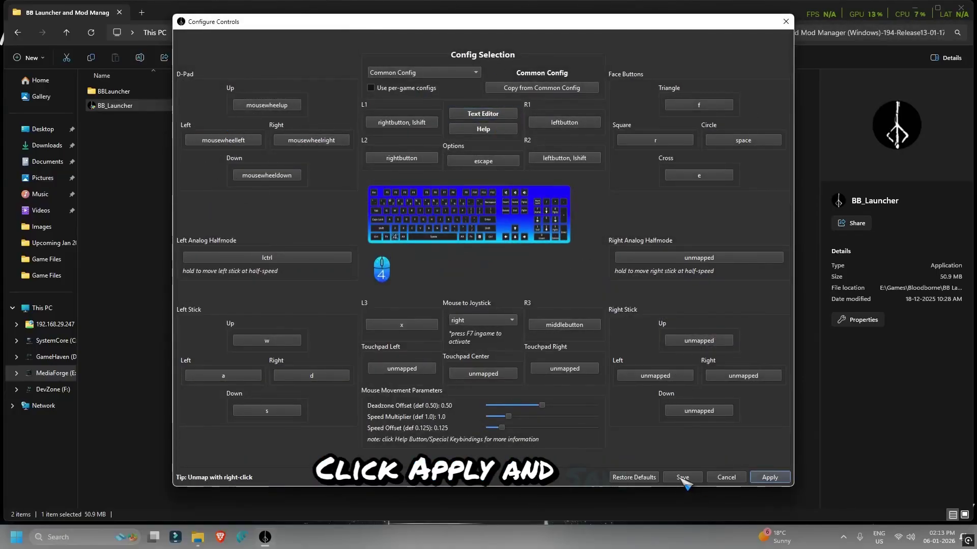
click(683, 478)
click(528, 134)
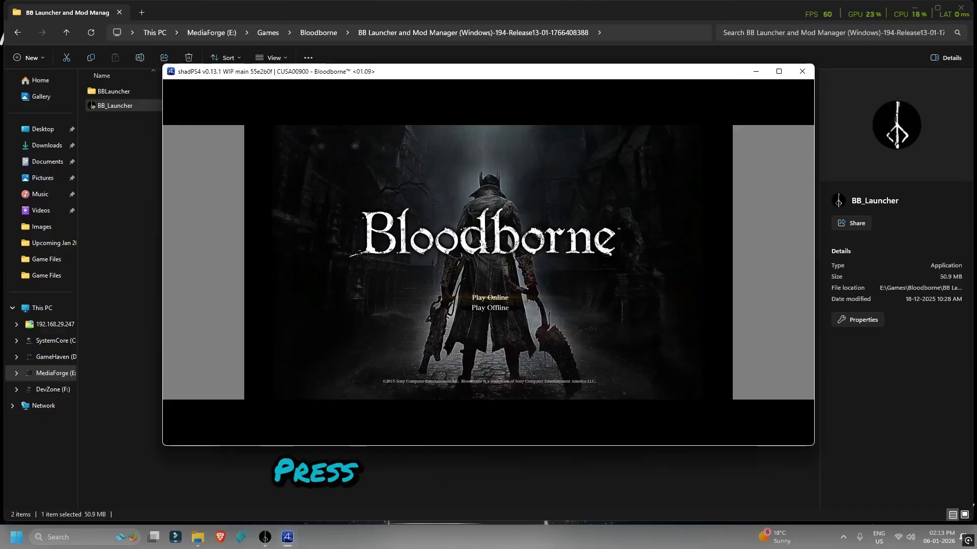
Make the Bloodborne window fullscreen and choose Play Offline on the title screen
key(F11)
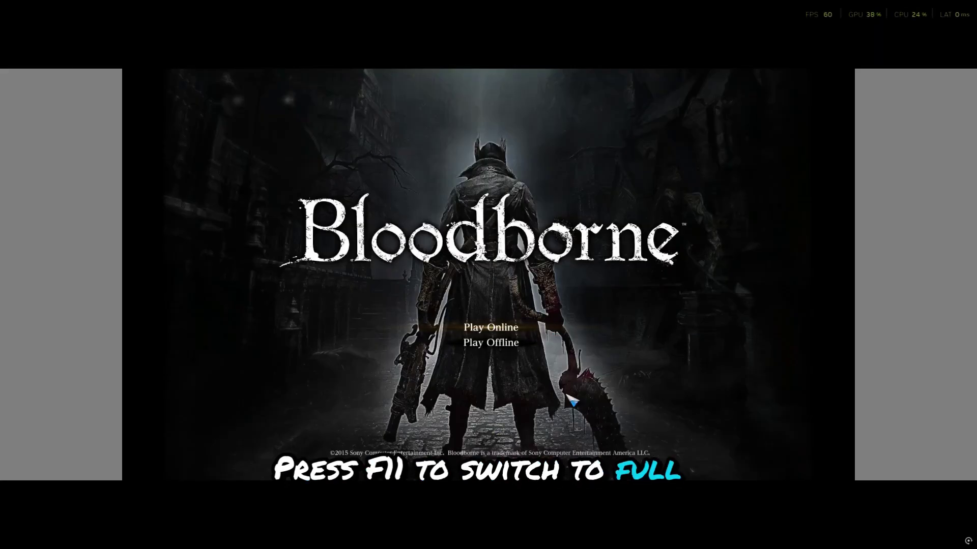
key(Down)
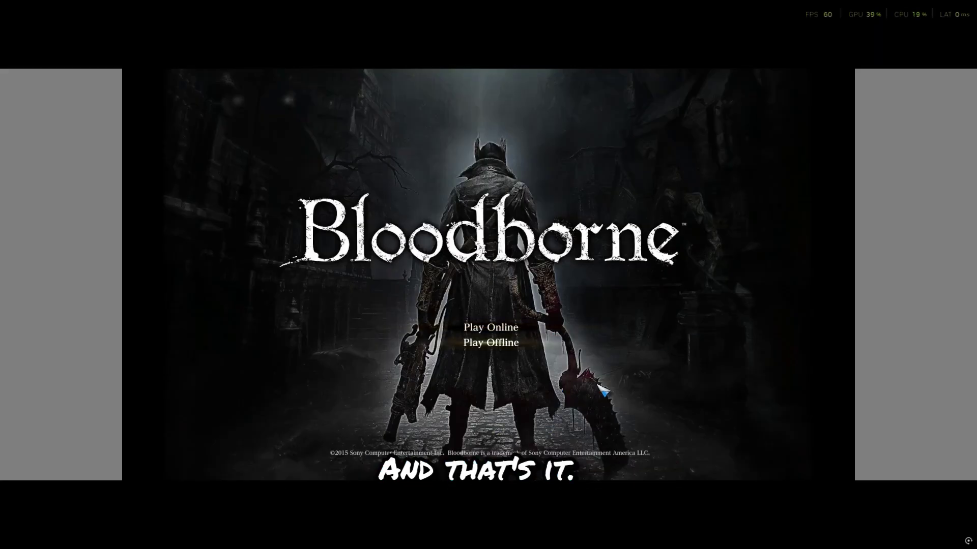
key(Up)
key(Down)
key(Return)
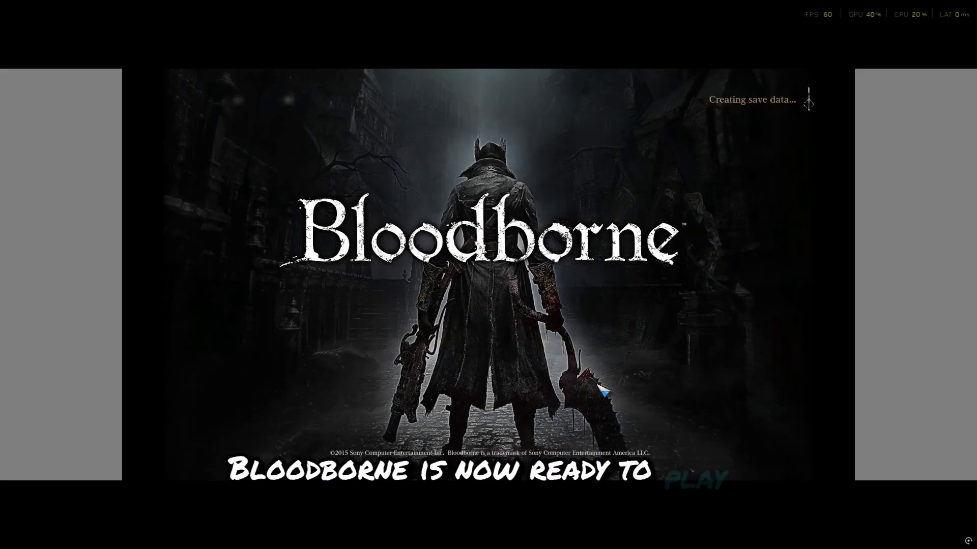